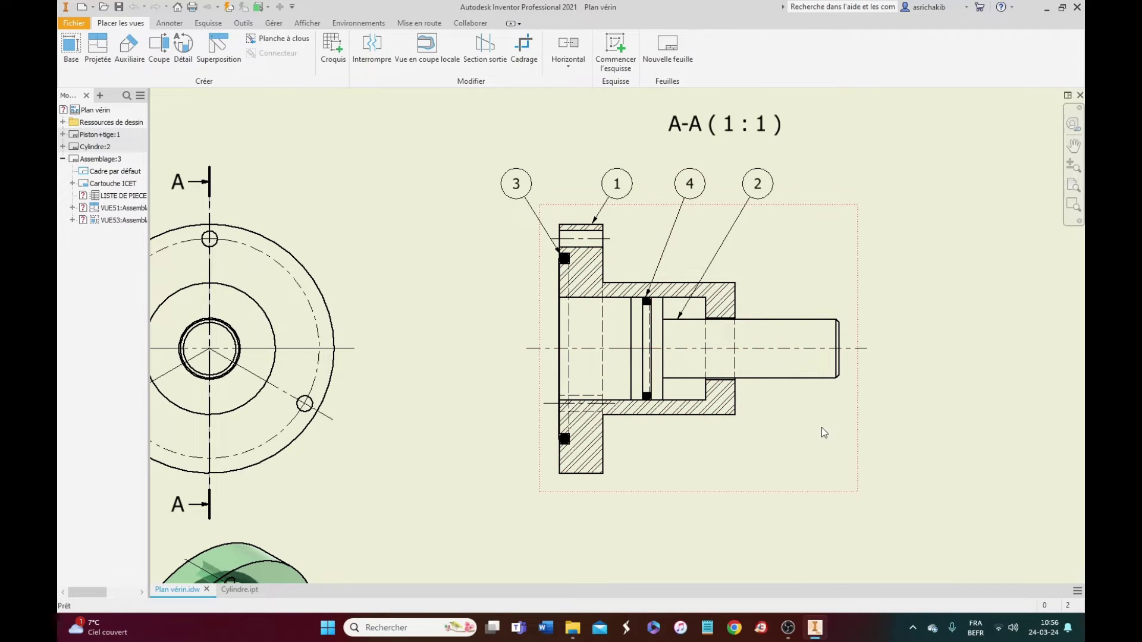
Step: Create a new assembly file from the Standard.iam template
click(74, 22)
click(77, 66)
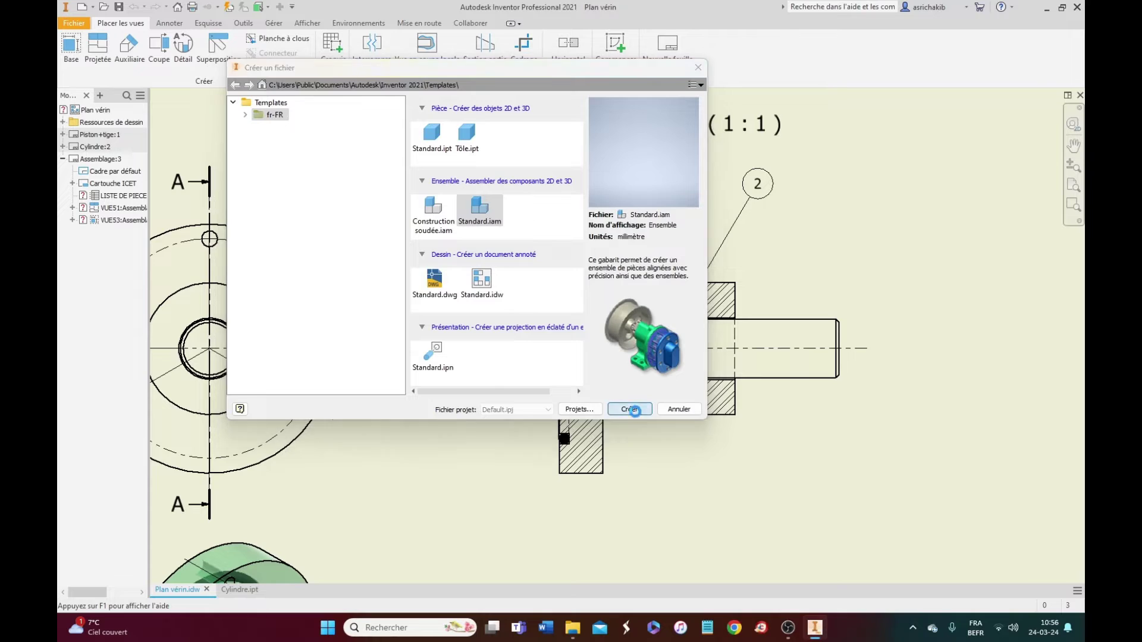
click(629, 410)
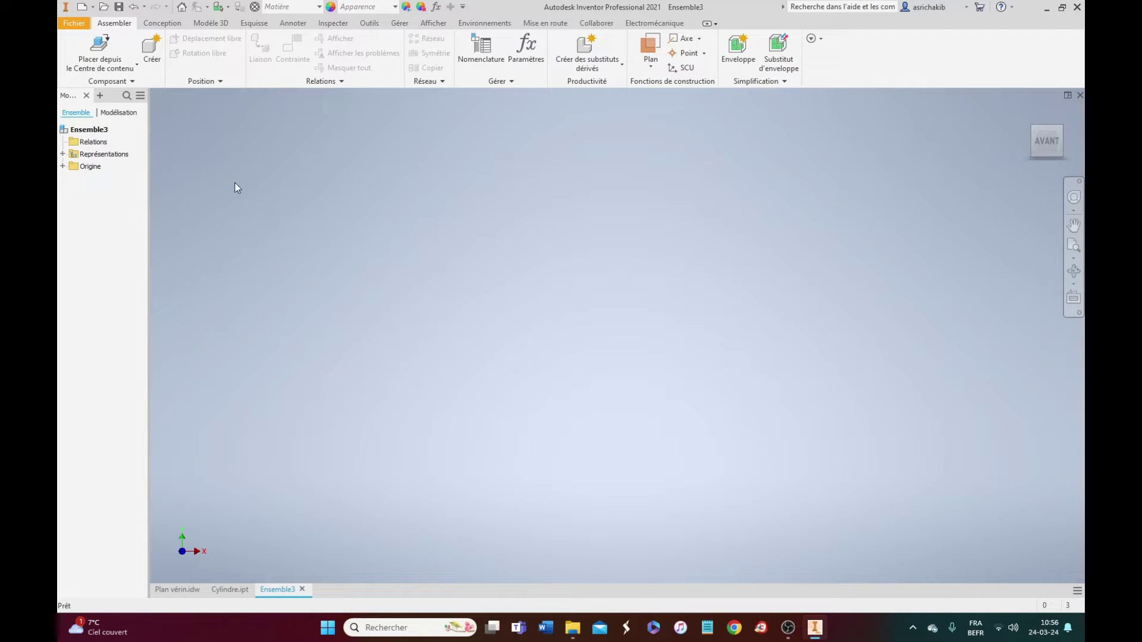
Step: Place the Cylindre part as the first component of the assembly
click(136, 66)
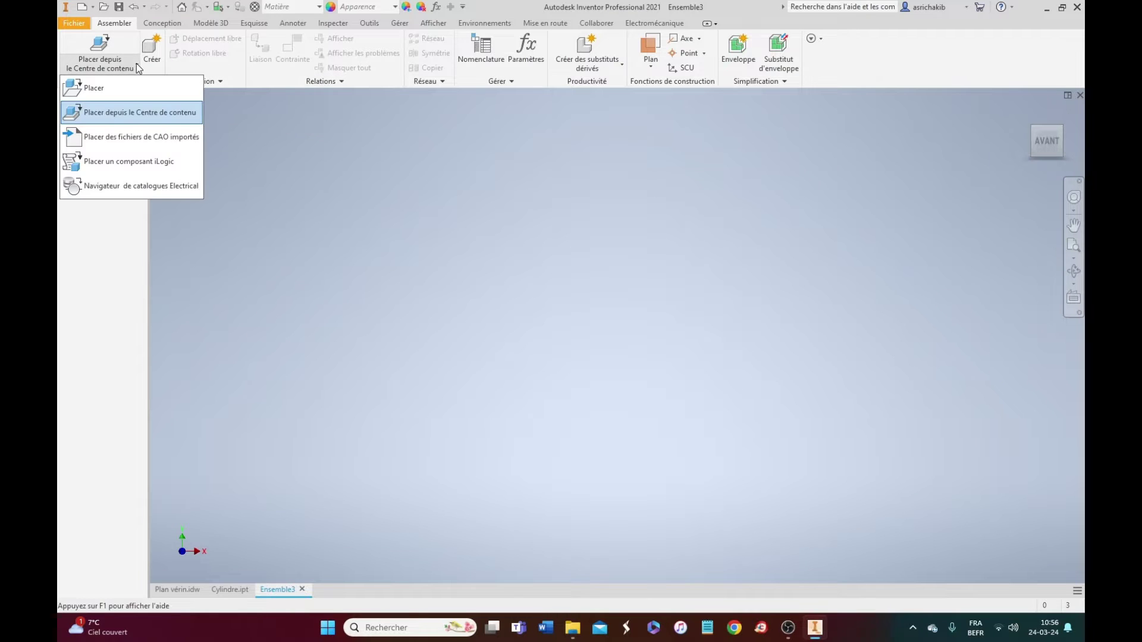
click(96, 88)
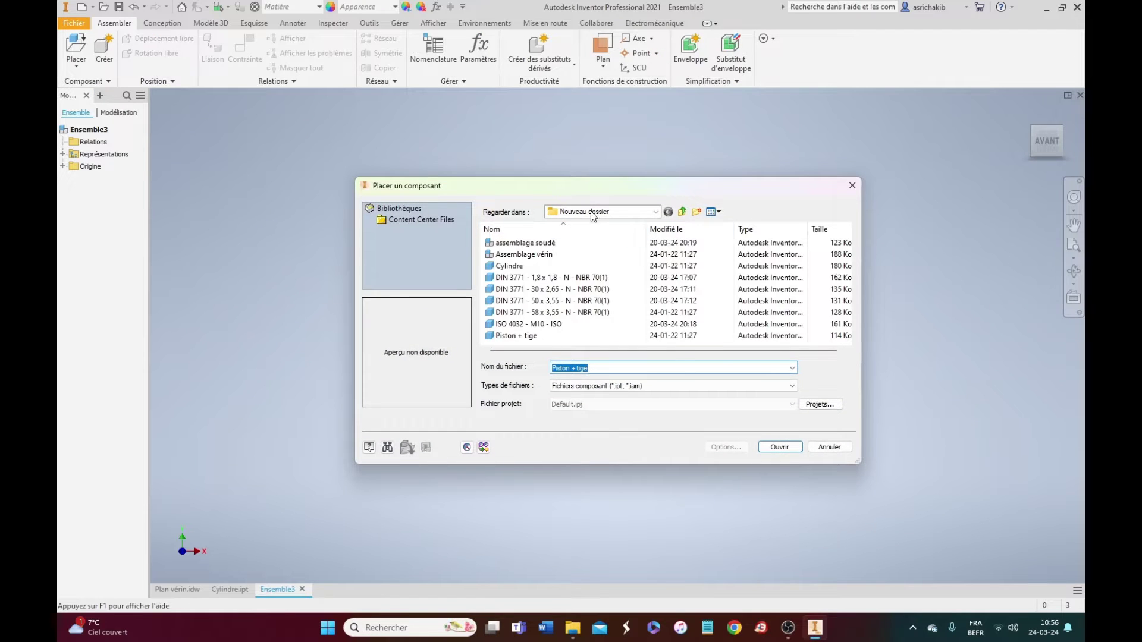
click(509, 266)
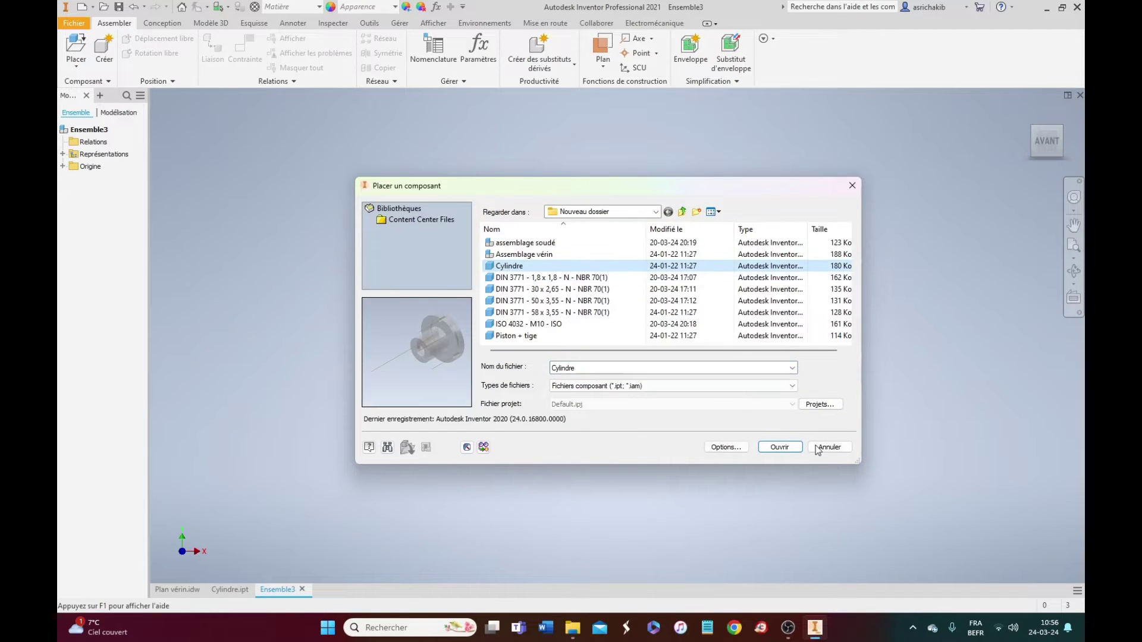
click(780, 447)
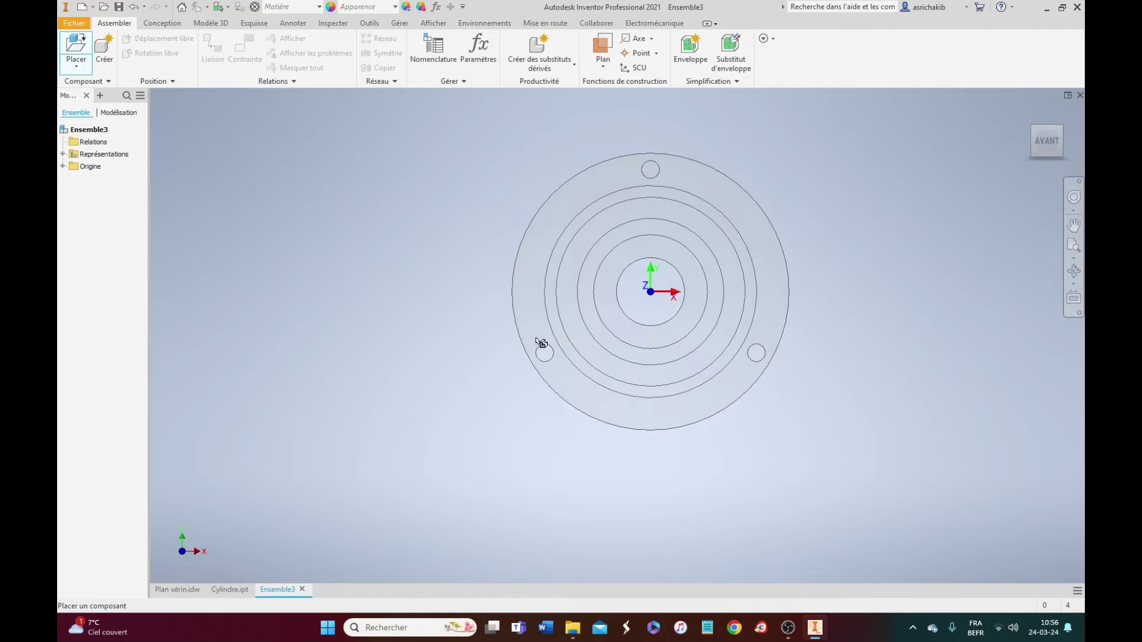
Step: Place one instance of the Piston + tige part beside the cylinder and end the placement
click(76, 48)
click(516, 336)
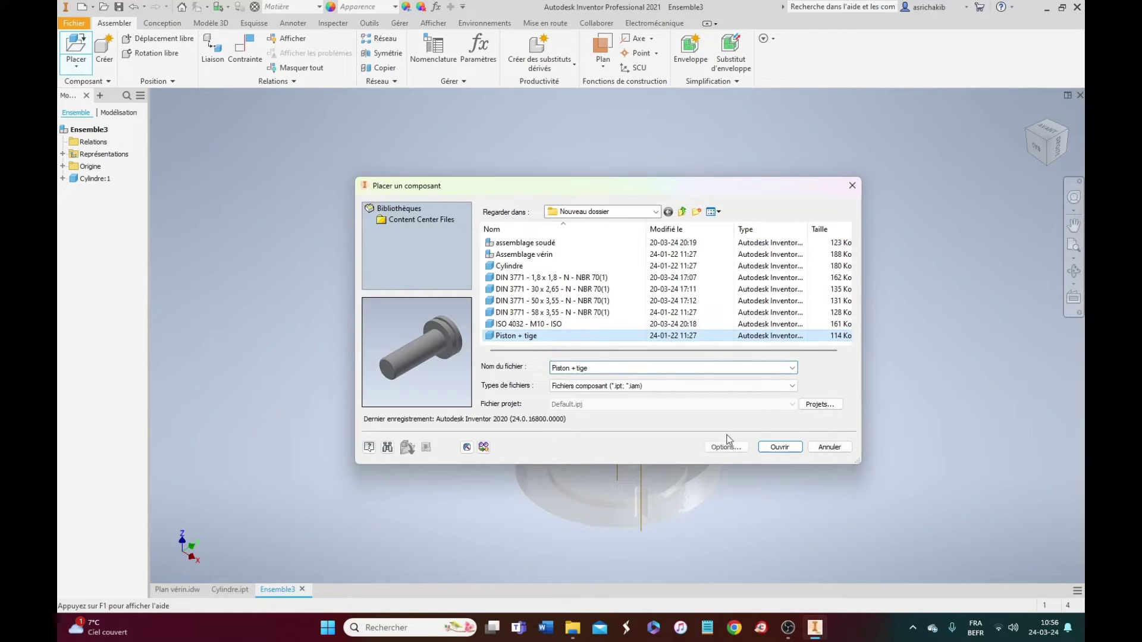
click(779, 448)
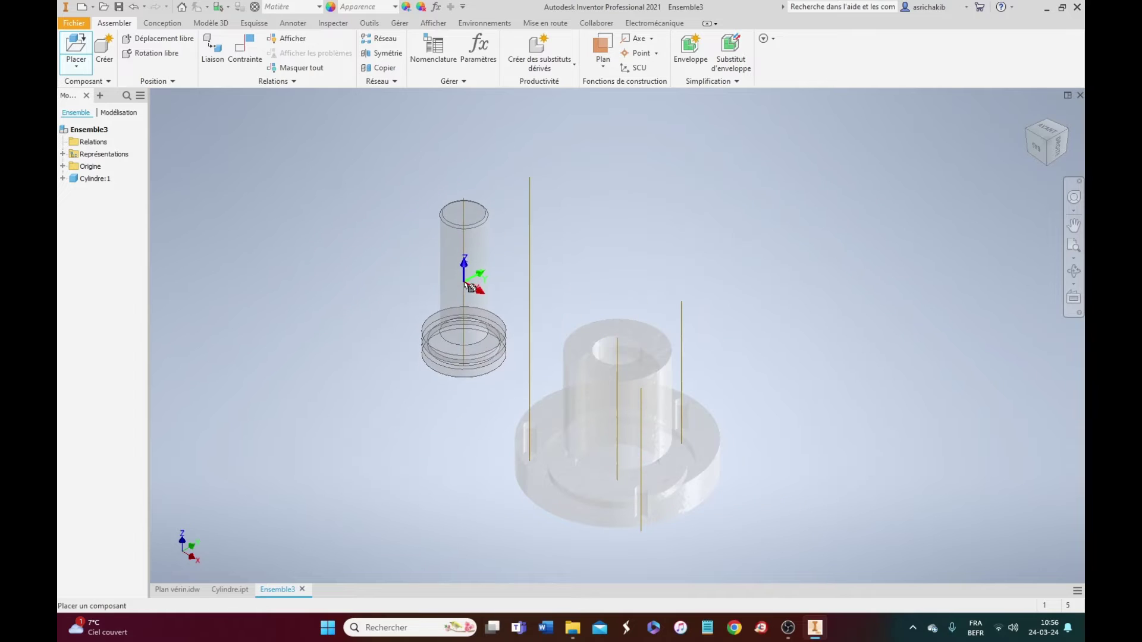
click(465, 285)
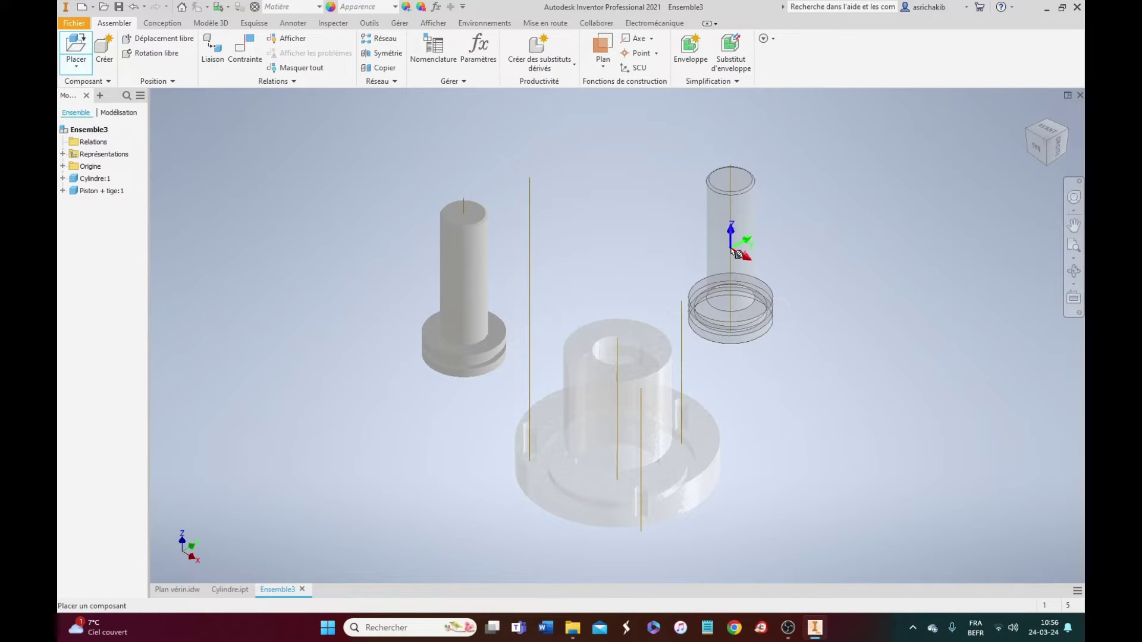
right_click(732, 253)
click(775, 249)
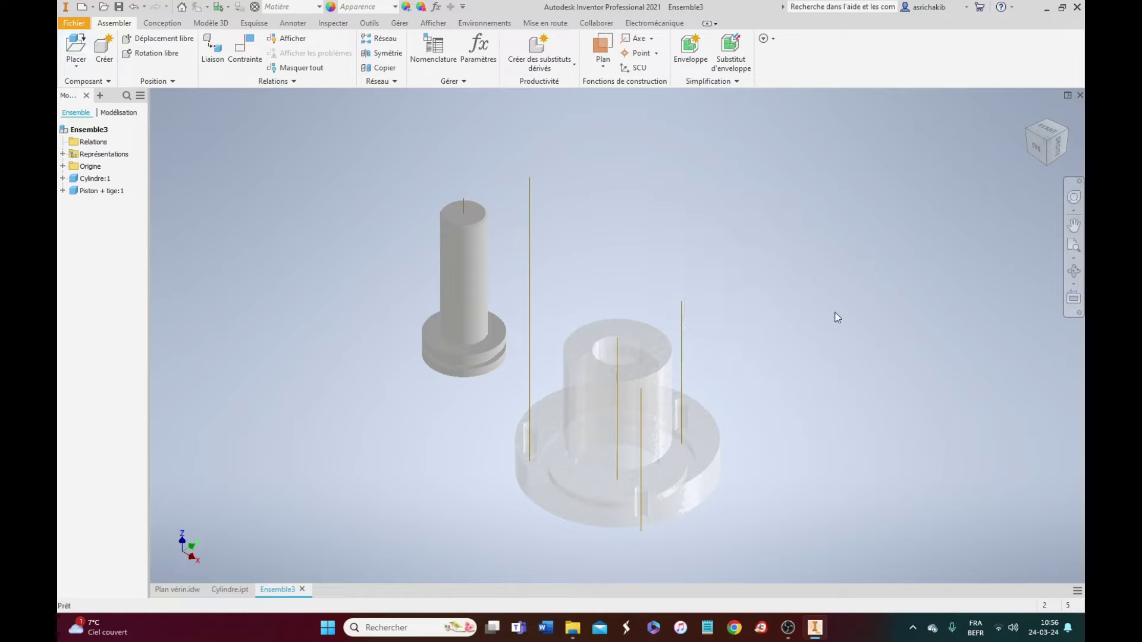
Step: Ground the Cylindre component (Bloqué) so it stays fixed in the assembly
click(1072, 279)
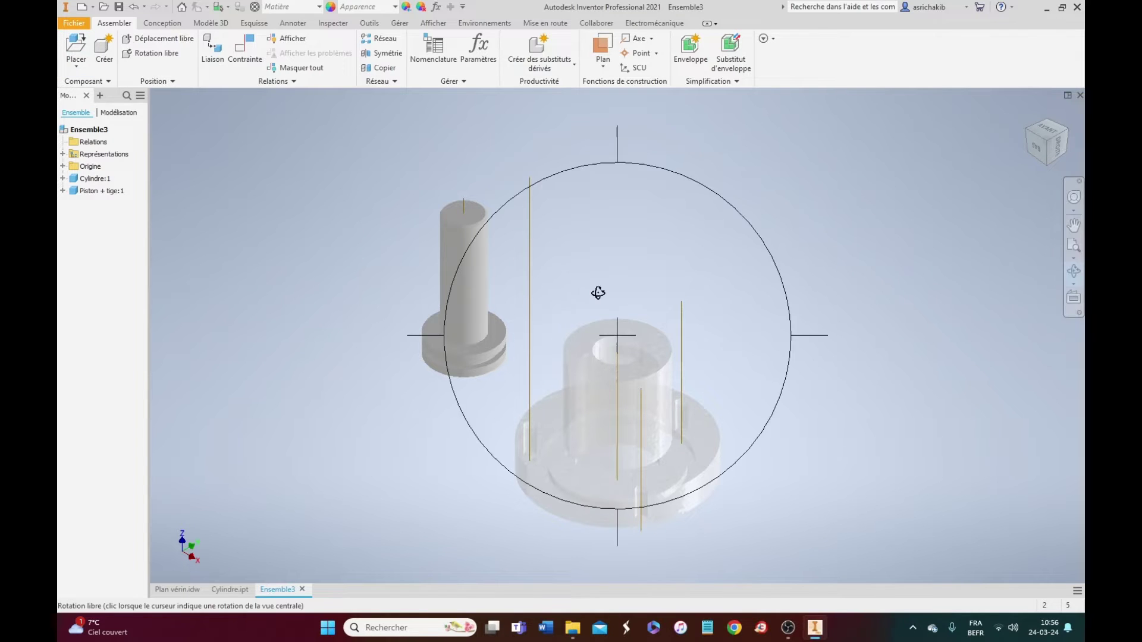
drag(599, 293, 752, 479)
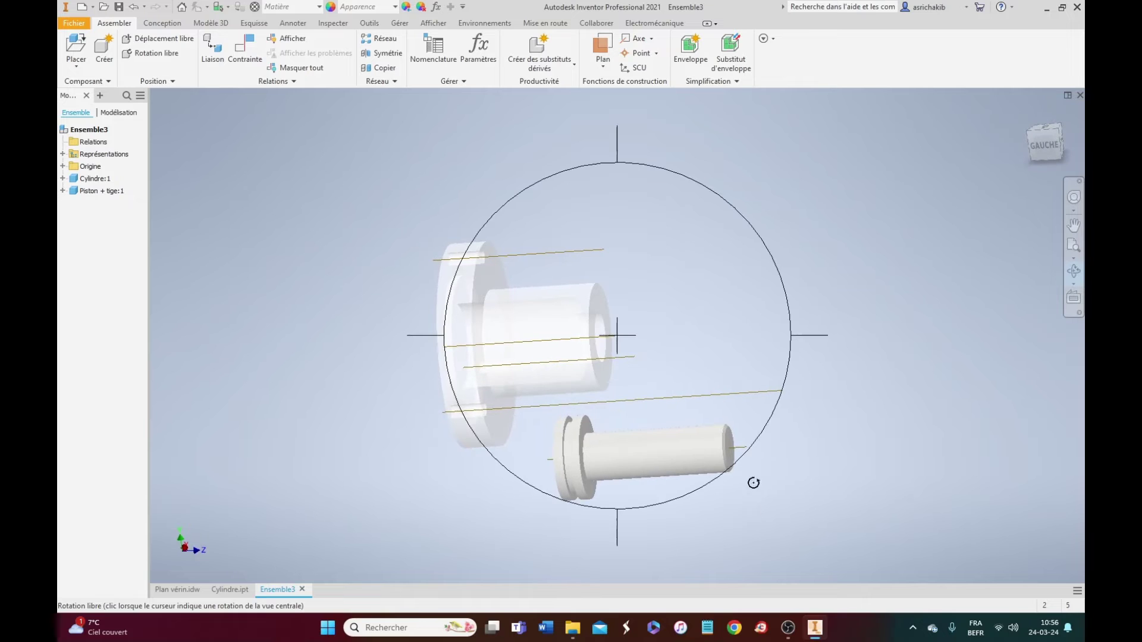
right_click(732, 316)
click(772, 308)
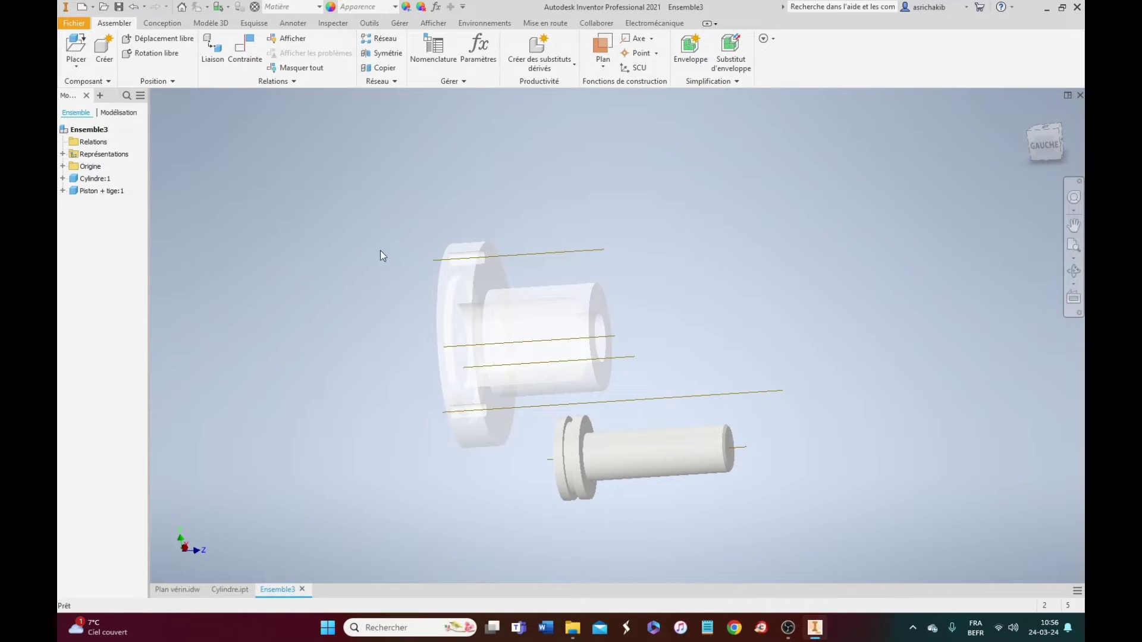
click(538, 320)
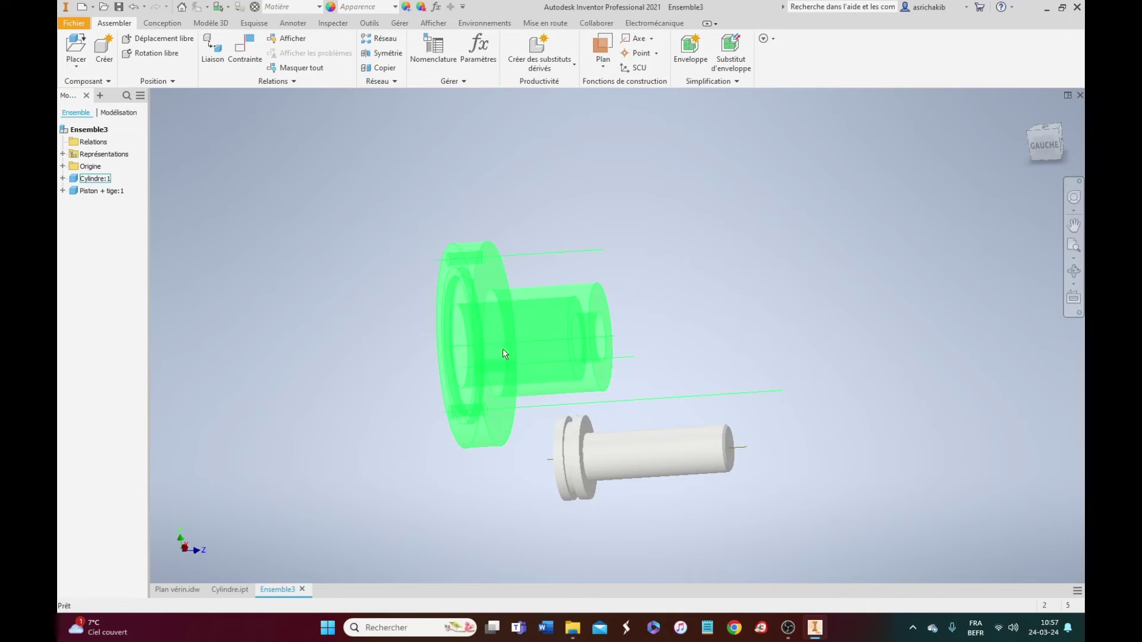
click(513, 319)
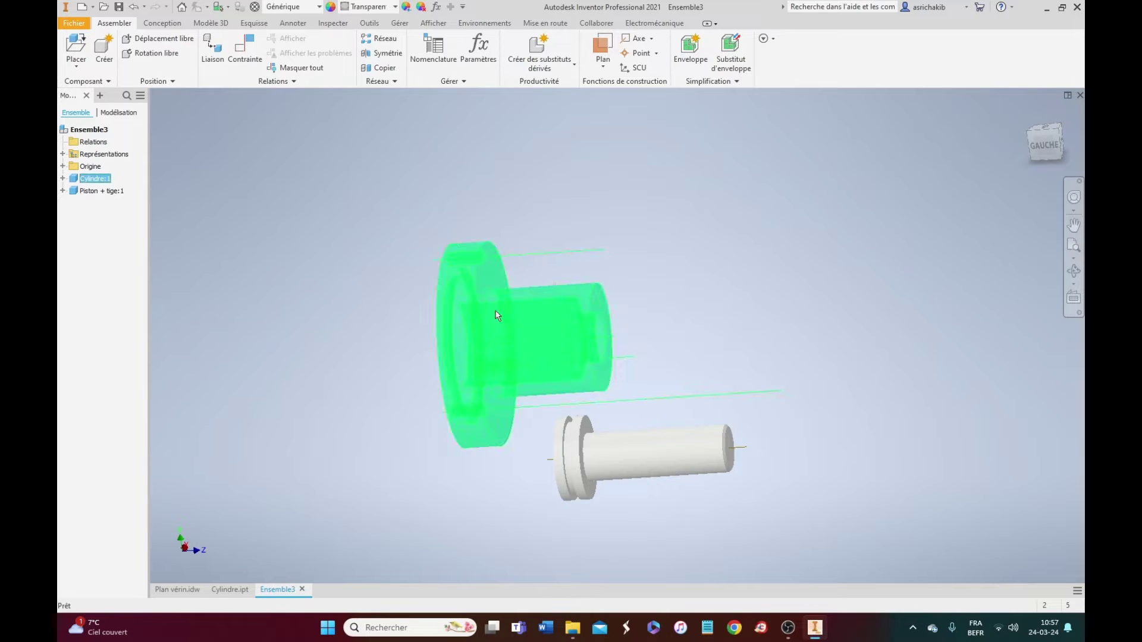
click(507, 297)
right_click(506, 314)
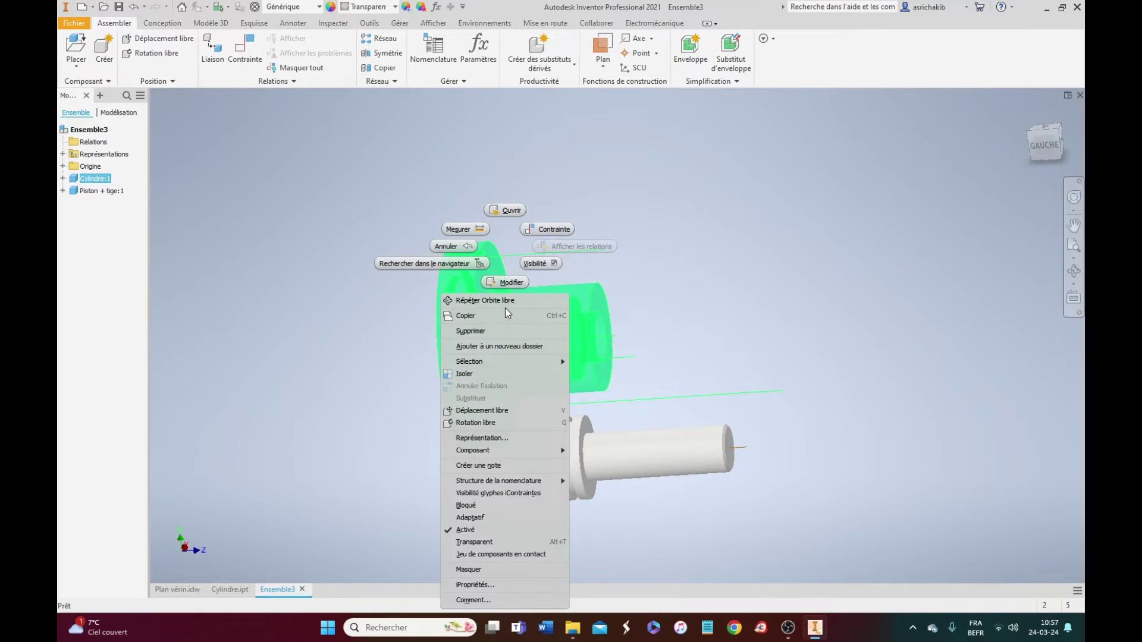
click(479, 505)
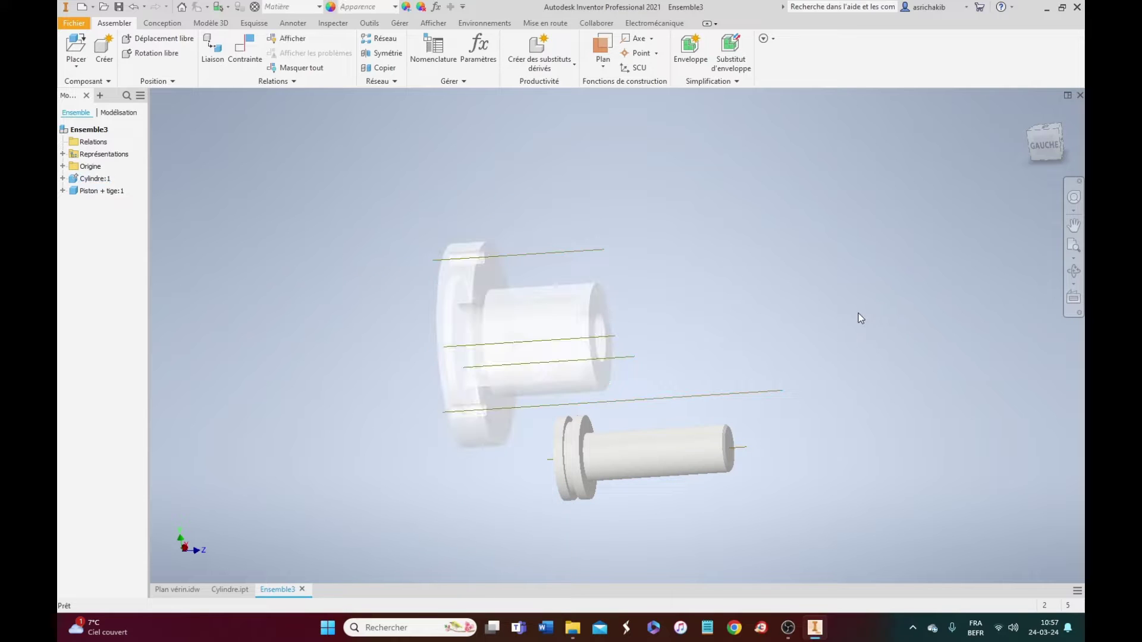
click(76, 180)
right_click(77, 180)
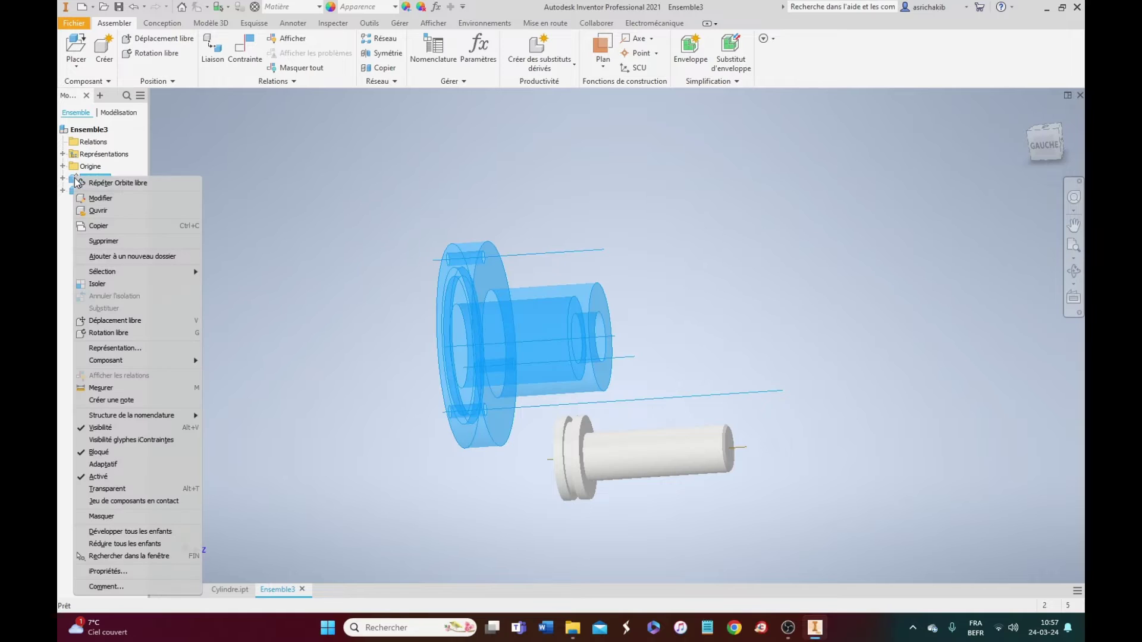
click(117, 455)
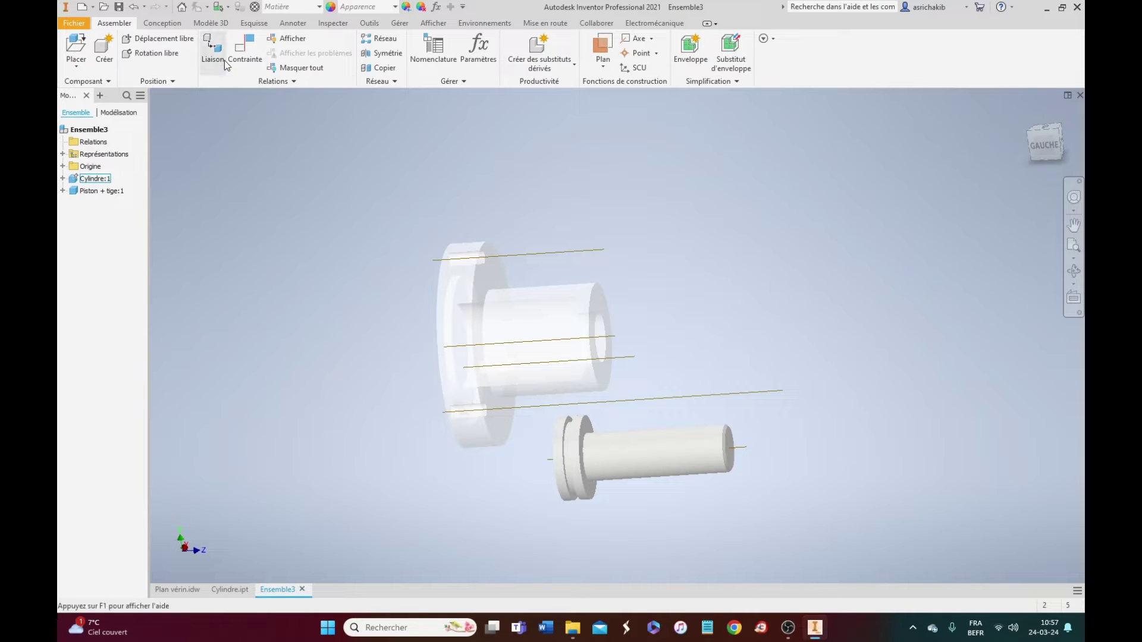
Step: Mate the piston rod's axis to the cylinder's axis with 0 mm offset, and slide the piston out beyond the cylinder's rod end
click(244, 52)
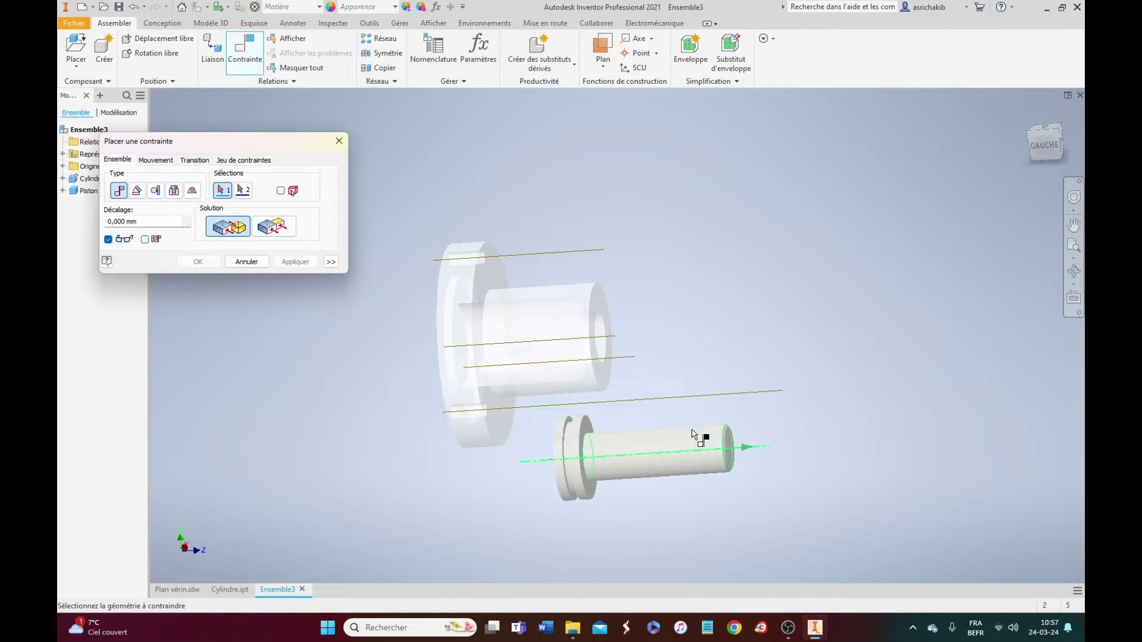
click(671, 458)
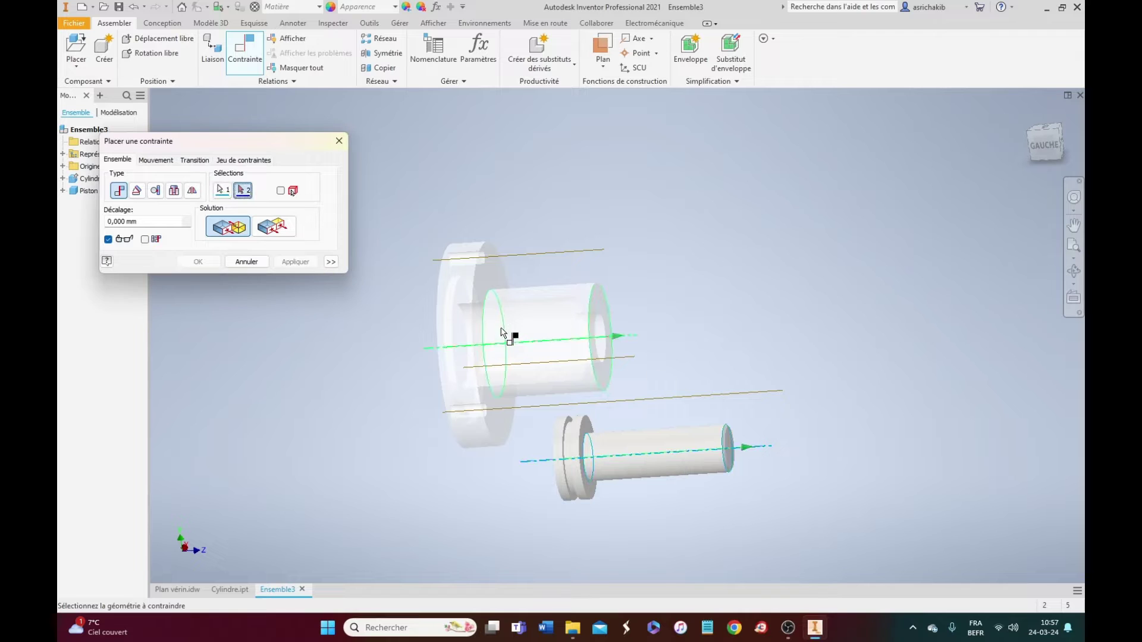
click(517, 336)
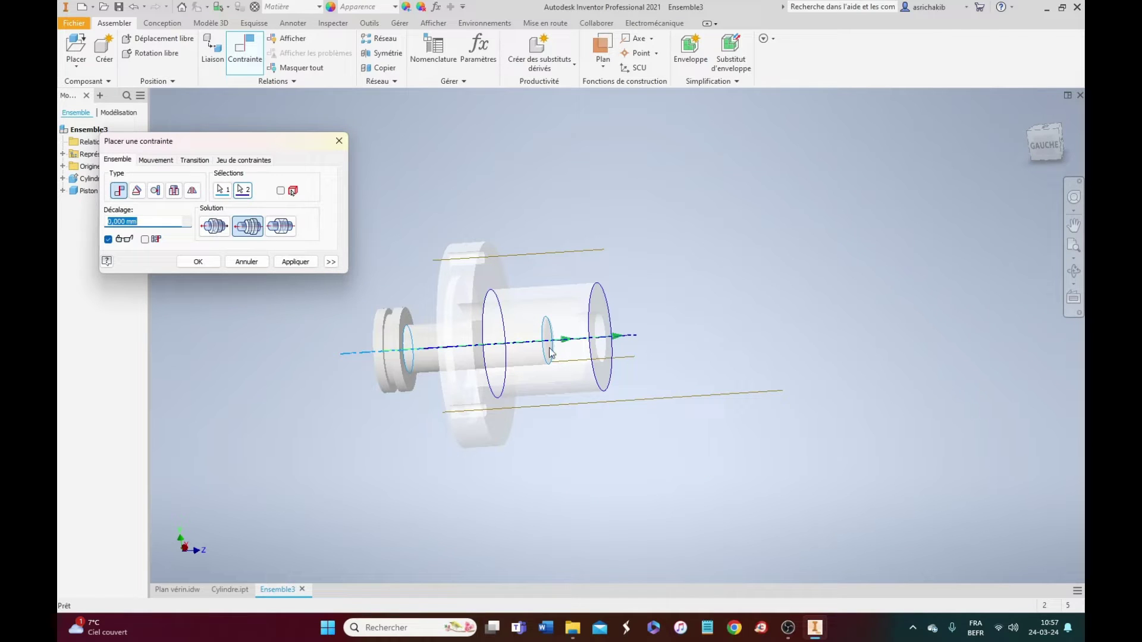
click(199, 263)
drag(383, 369, 684, 335)
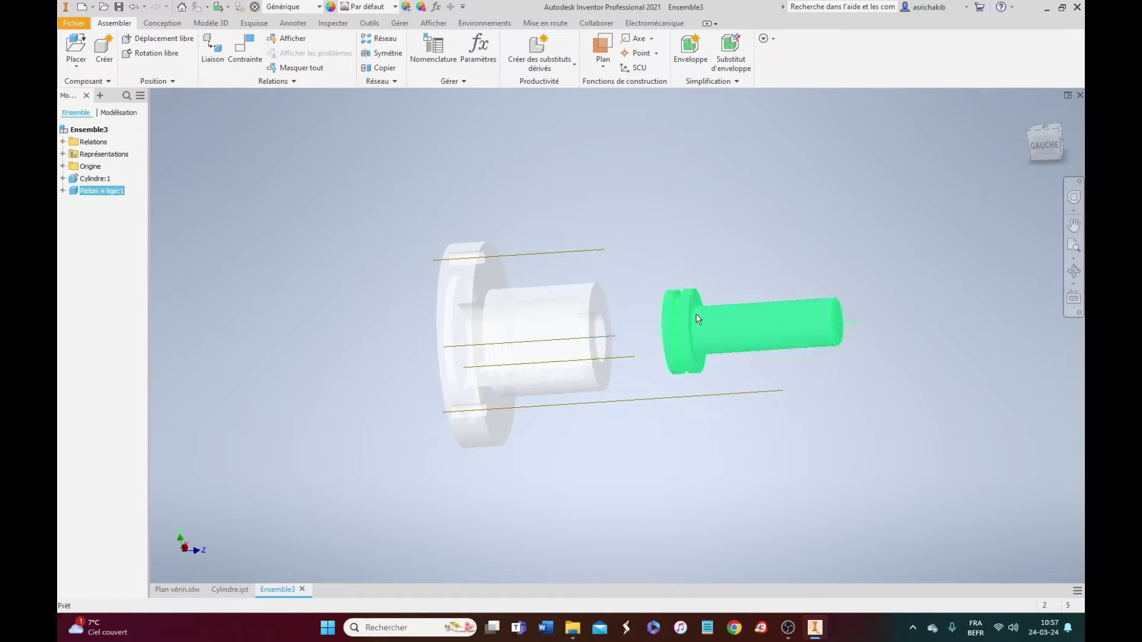
scroll(604, 356, up, 5)
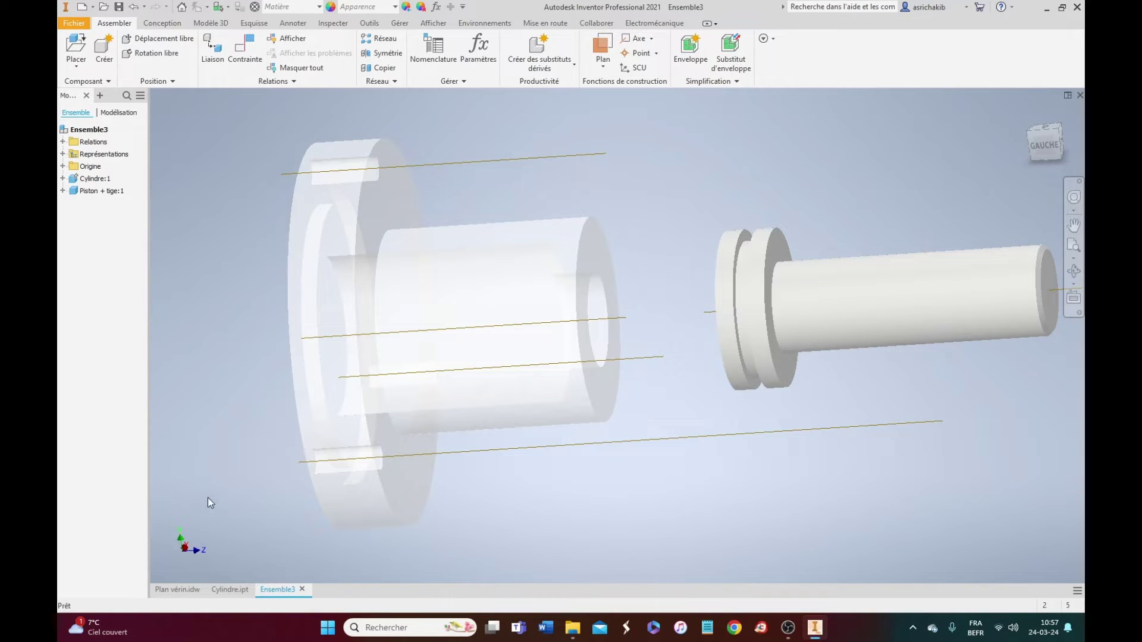
Step: Examine the parts list and section A-A in the Plan vérin drawing for the O-ring references and their positions
click(176, 589)
scroll(543, 280, down, 2)
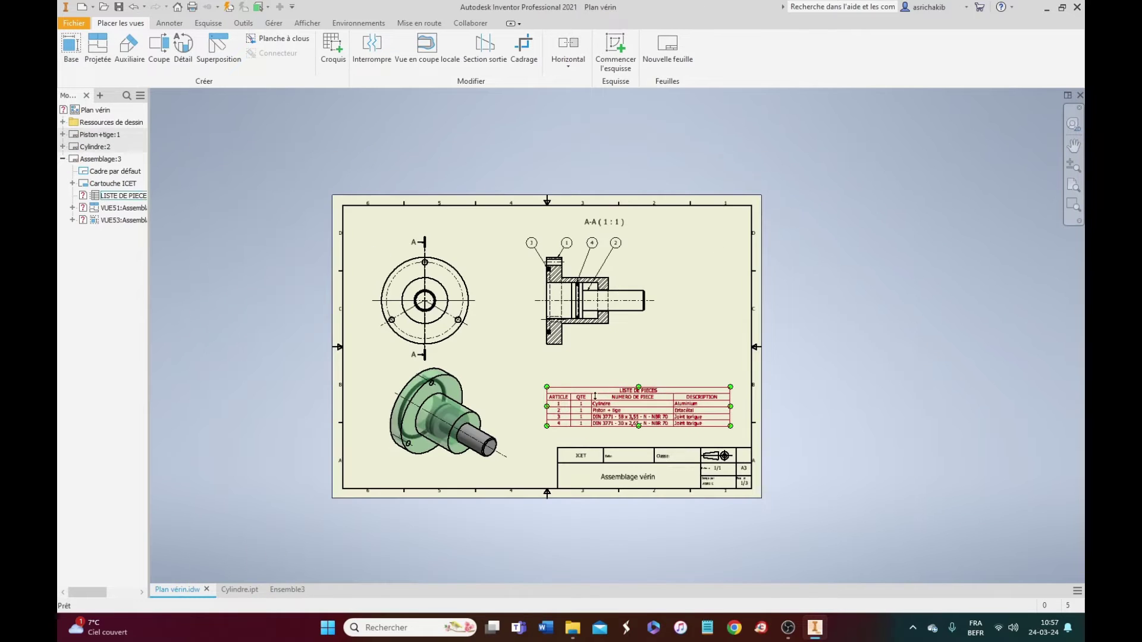
scroll(761, 440, up, 4)
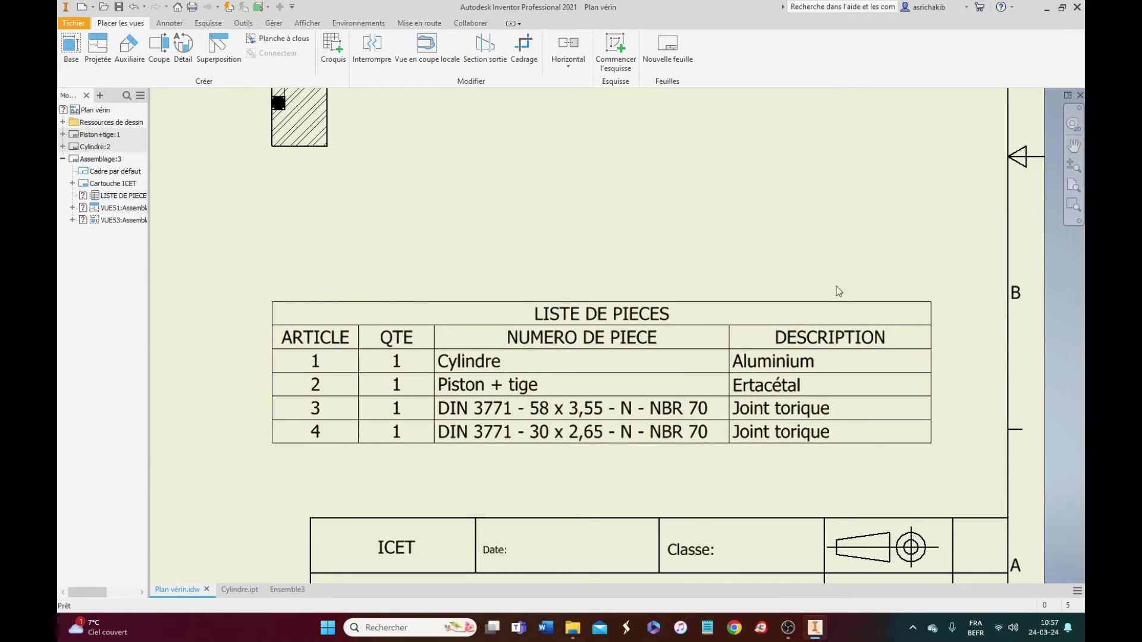
scroll(394, 409, down, 3)
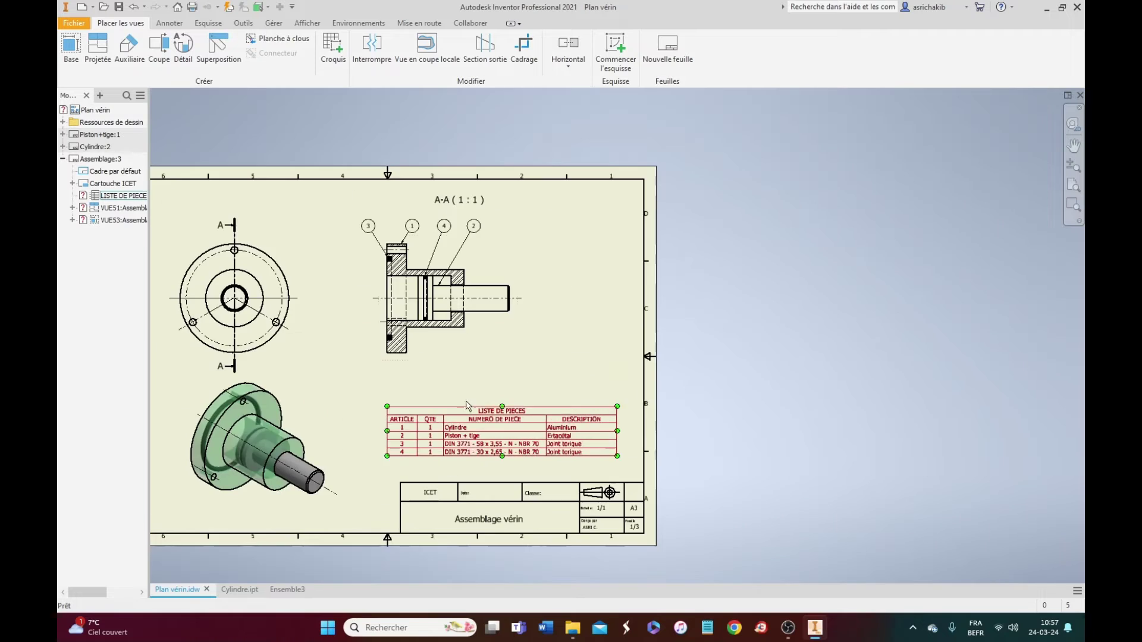
scroll(534, 326, up, 3)
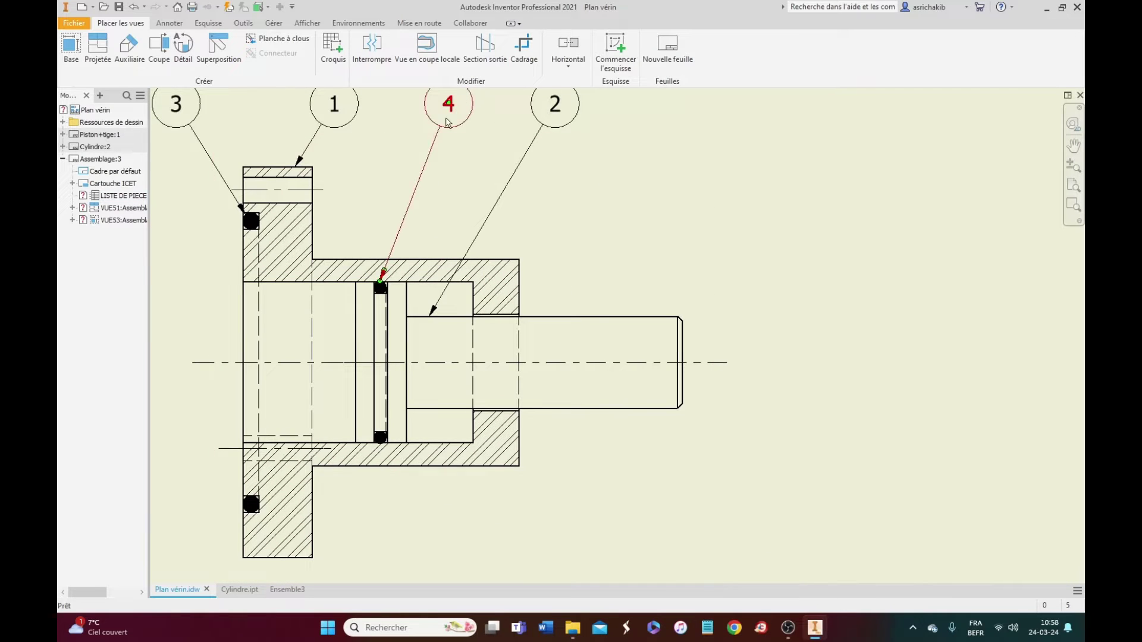
scroll(381, 292, up, 5)
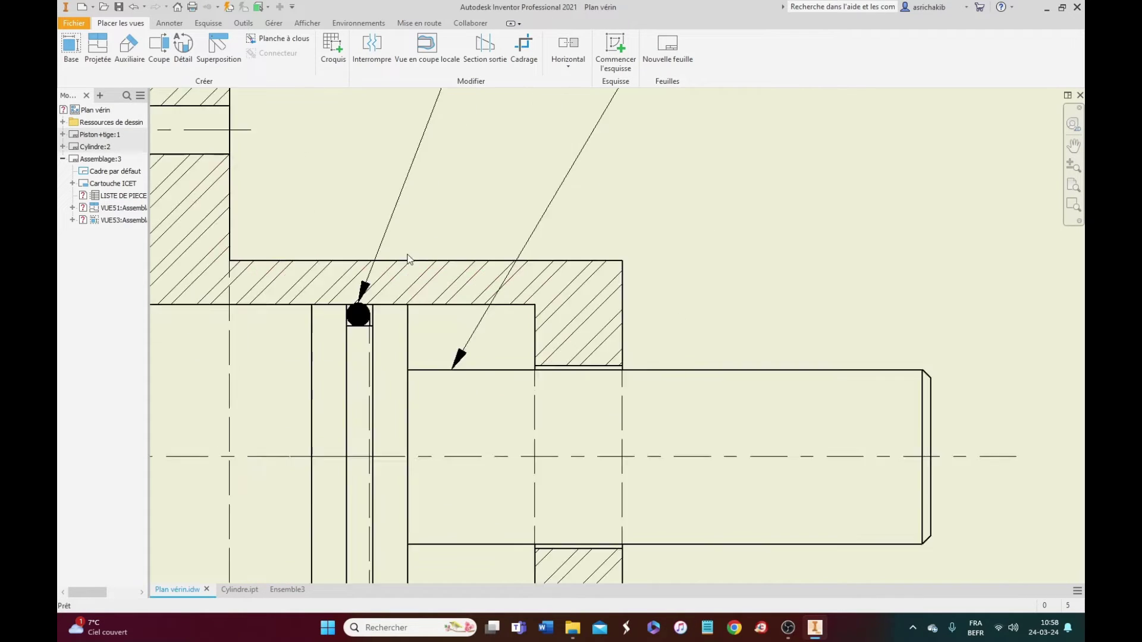
scroll(417, 280, down, 3)
scroll(423, 283, down, 3)
scroll(301, 500, up, 5)
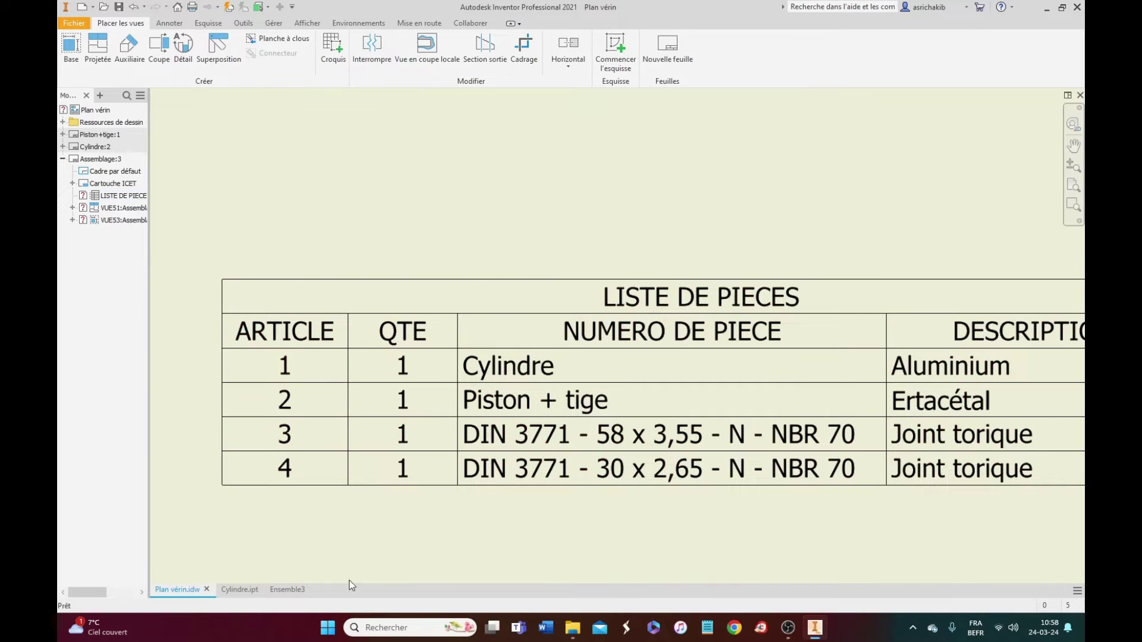
Step: Switch to the Ensemble3 assembly and open the DIN 3771 O-ring family from the Content Center's shaft-part seals (Etanchéité, Joints toriques)
click(286, 590)
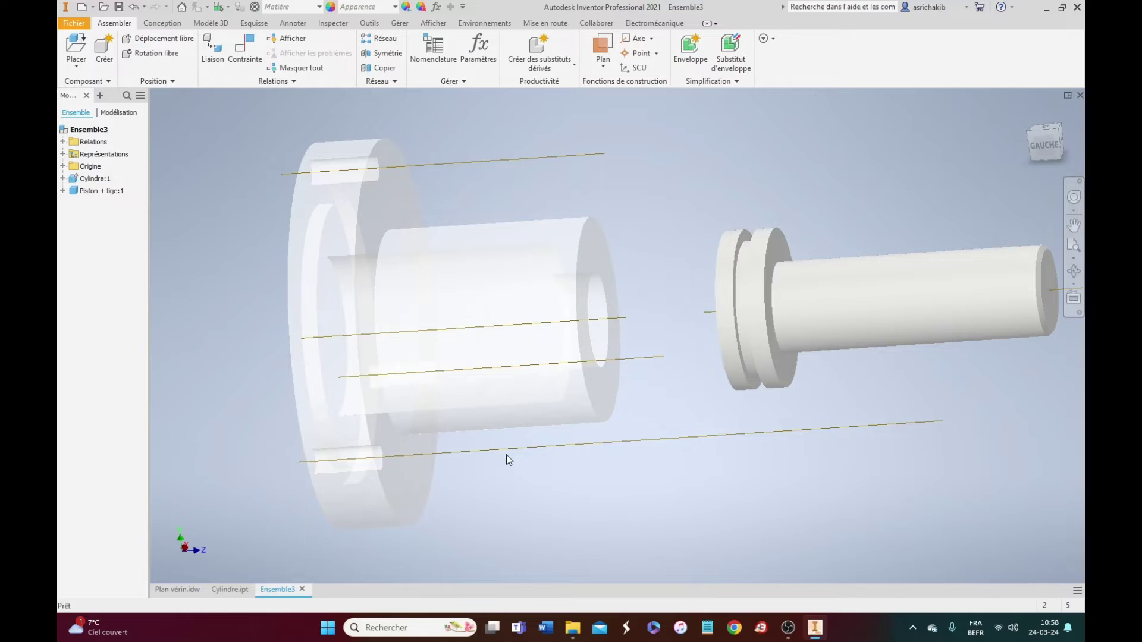
click(76, 65)
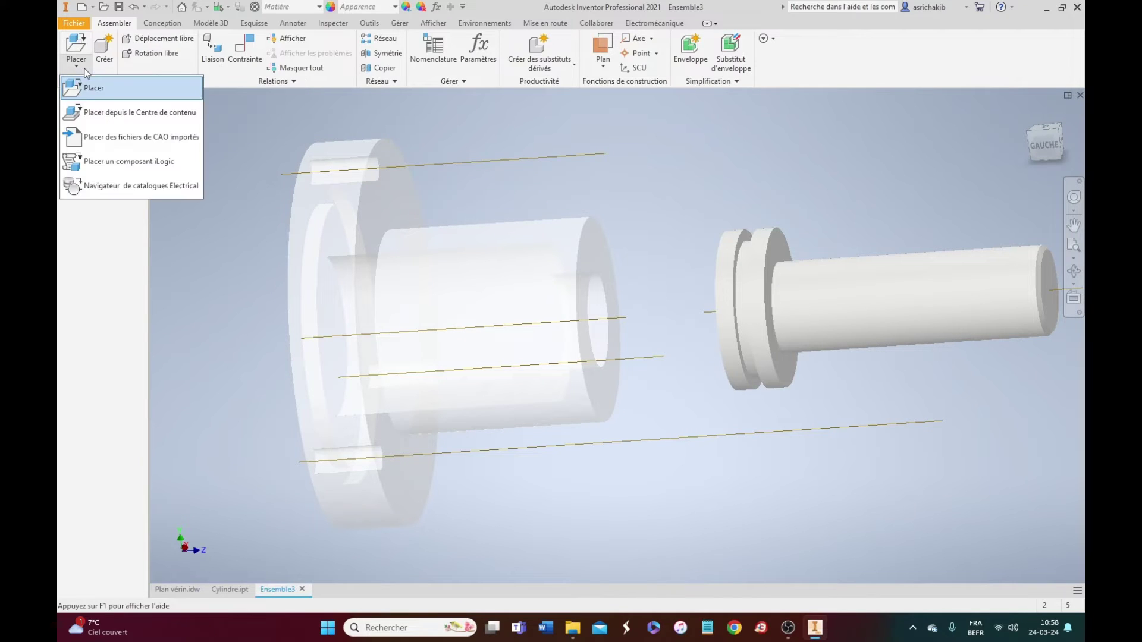
click(137, 112)
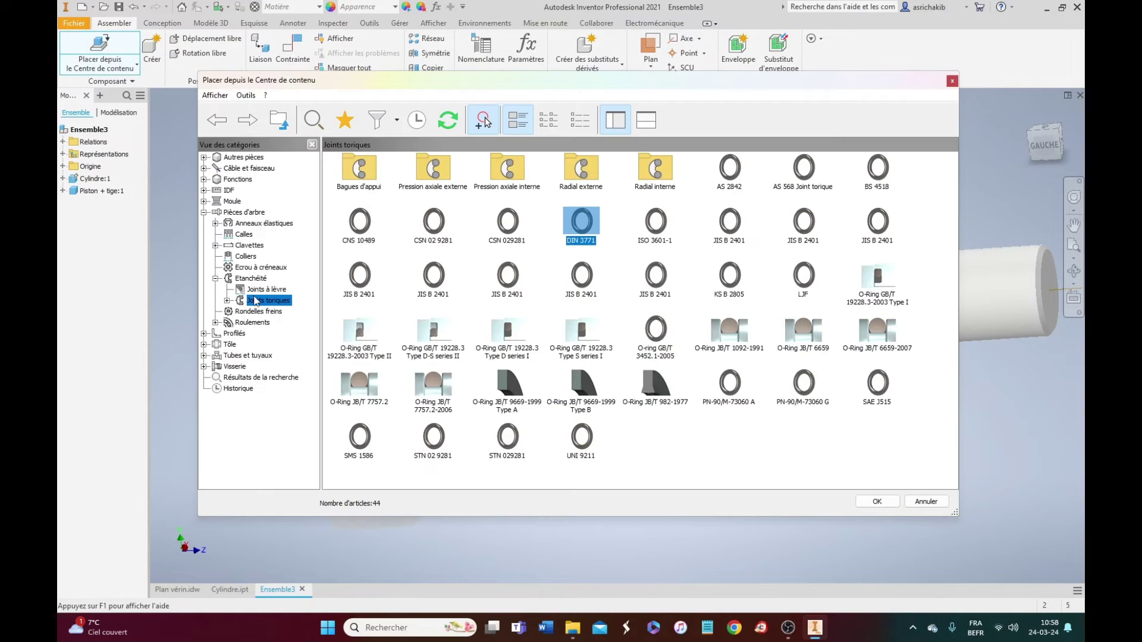
click(234, 213)
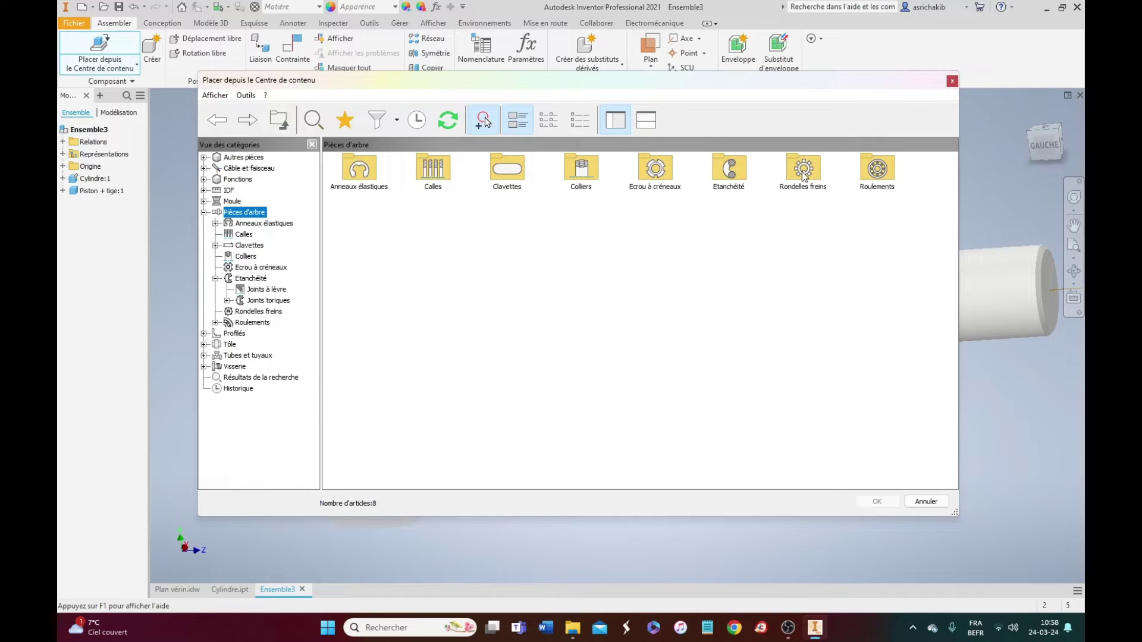
double_click(732, 169)
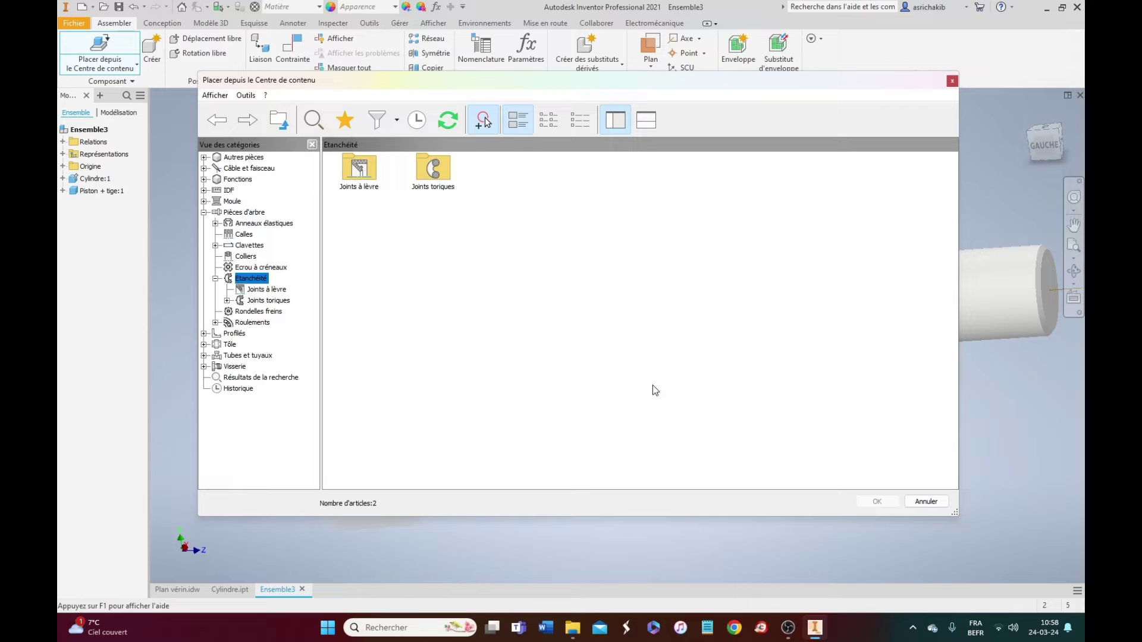
double_click(433, 170)
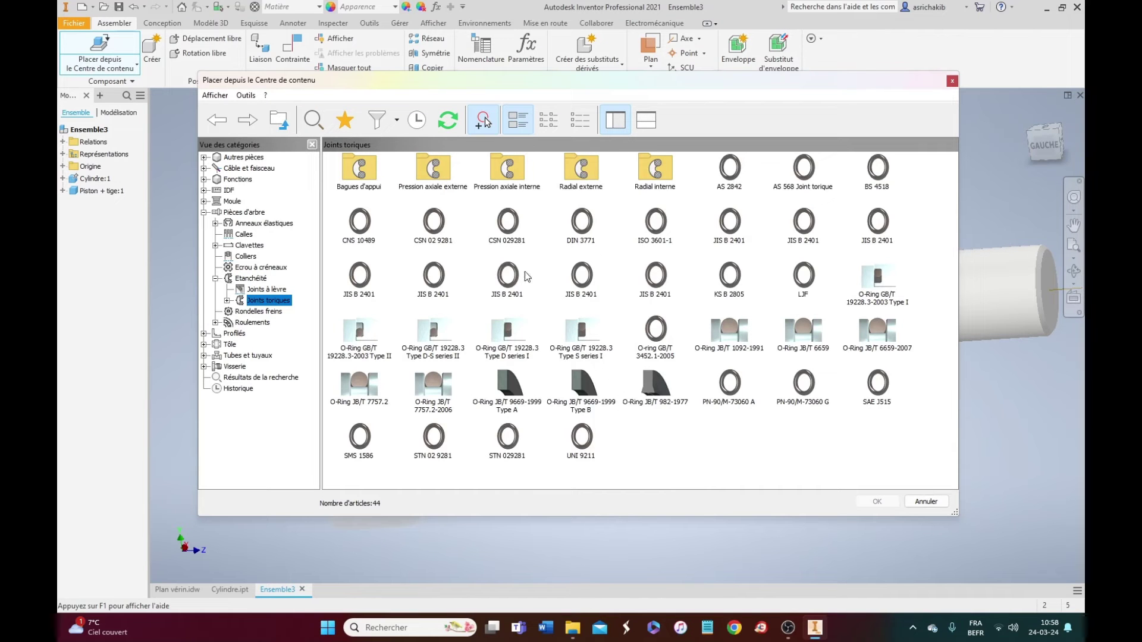
click(582, 225)
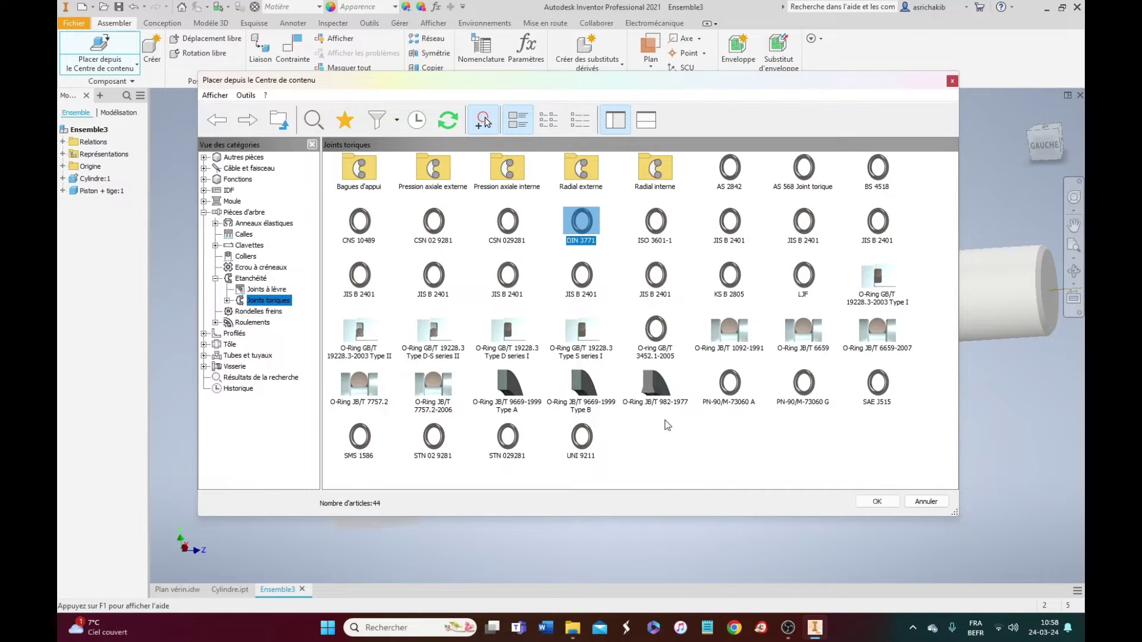
click(877, 502)
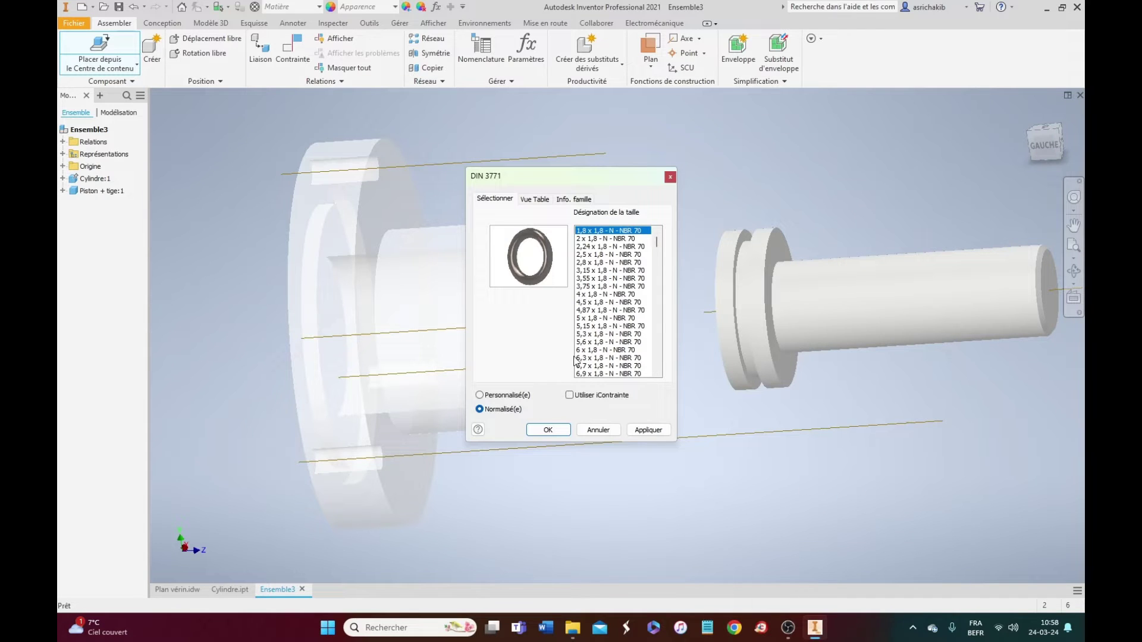
scroll(619, 305, down, 5)
scroll(619, 305, down, 12)
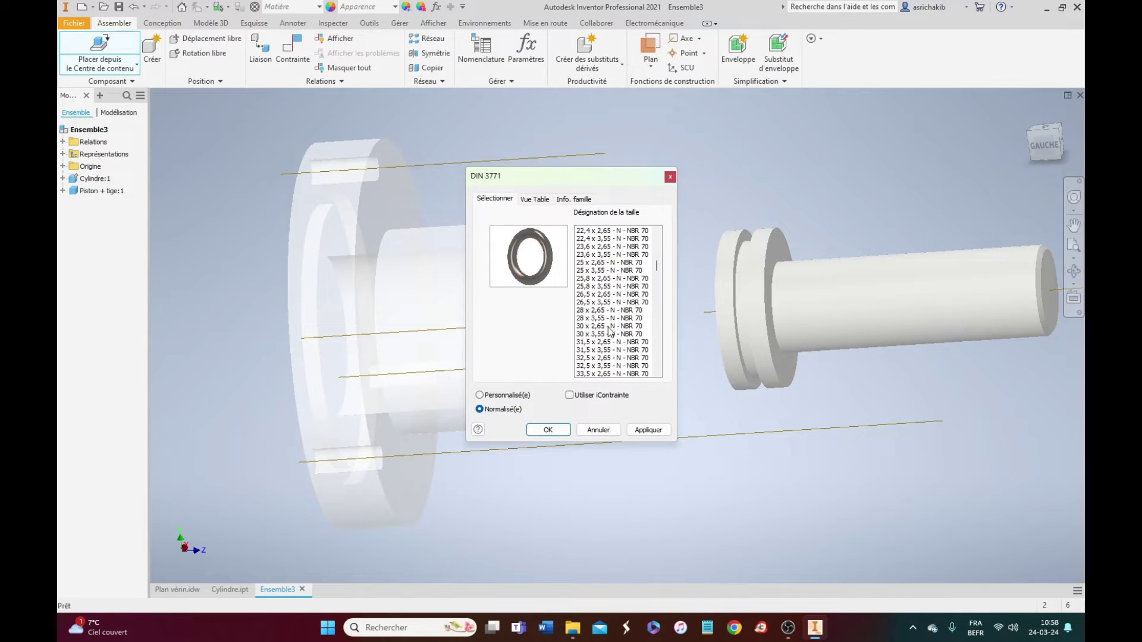
click(611, 326)
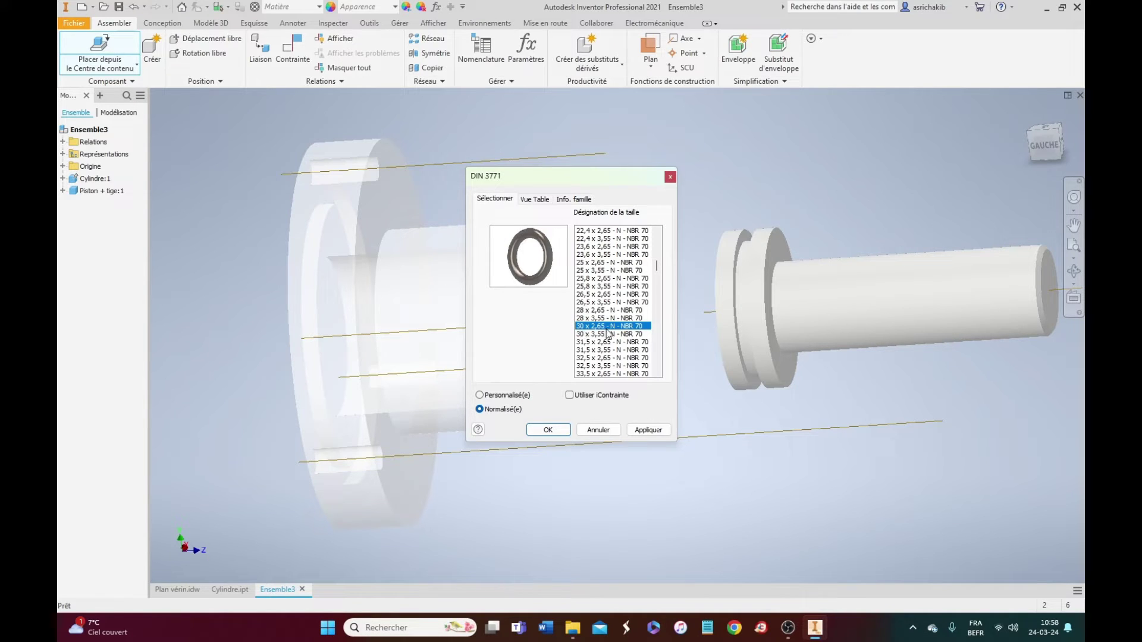
click(480, 396)
click(545, 429)
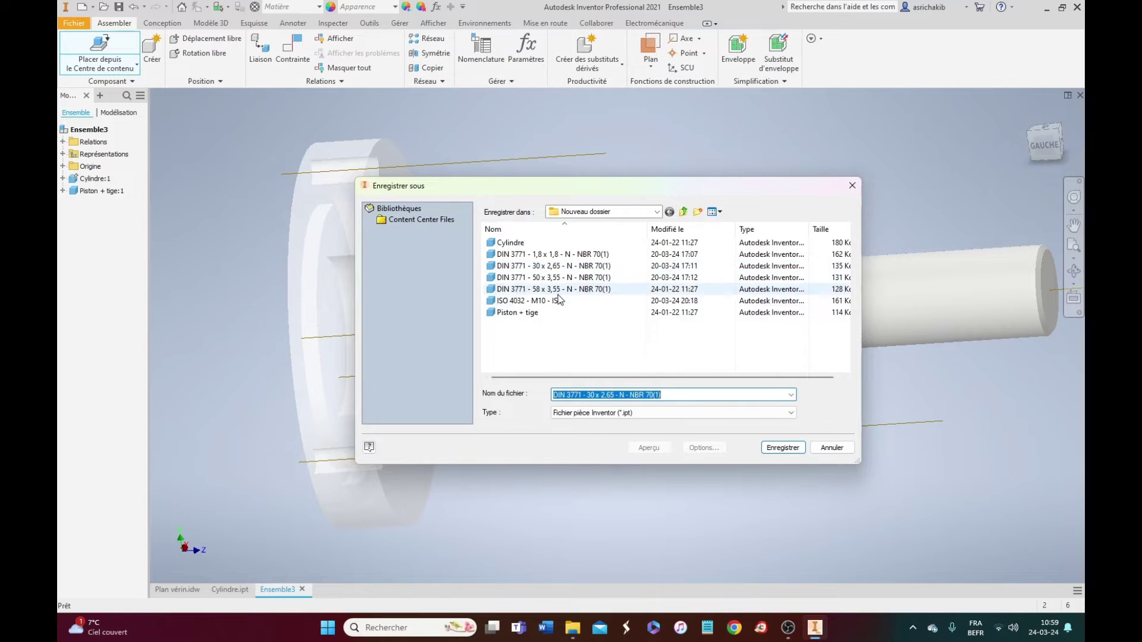
click(784, 449)
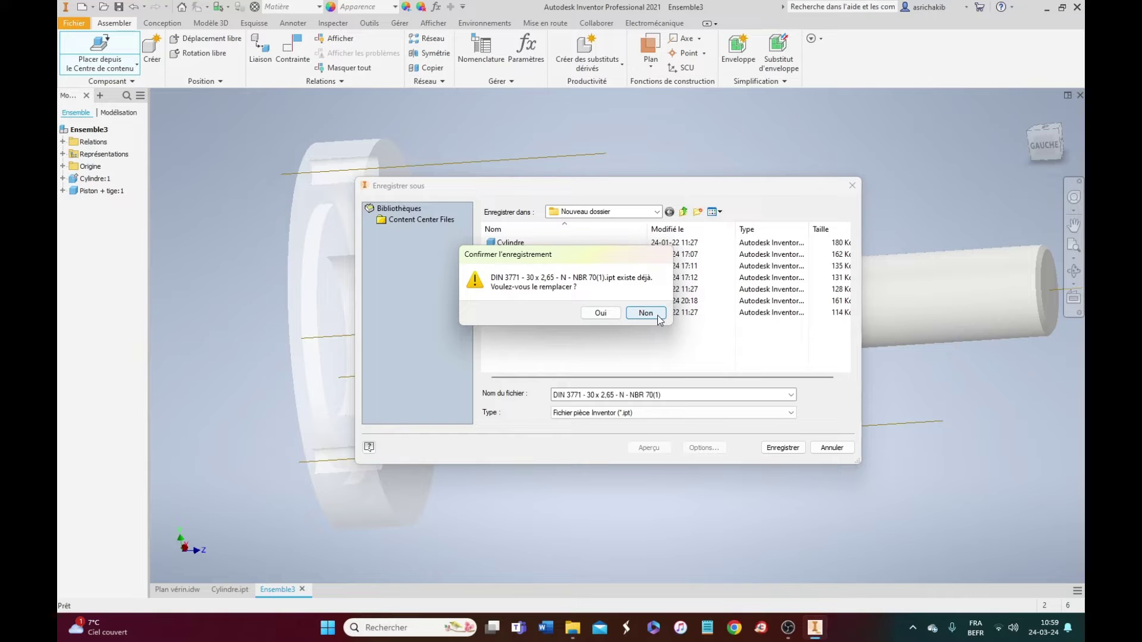
click(826, 449)
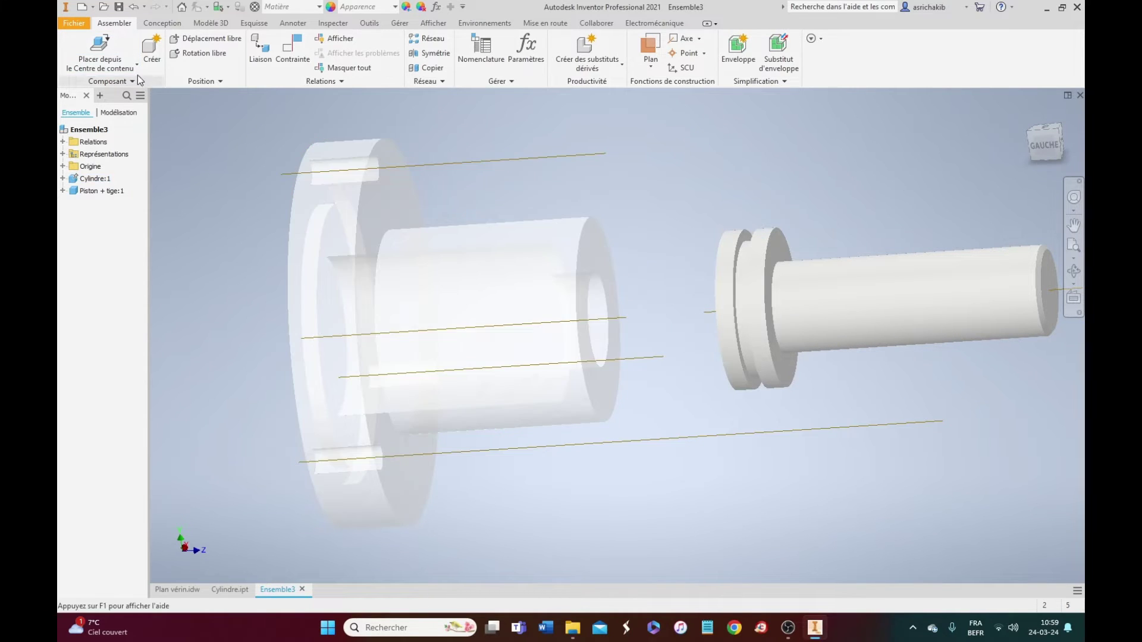
Step: Place one standard DIN 3771 O-ring of size 30 x 2,65 - N - NBR 70 from the Content Center above the piston
click(106, 47)
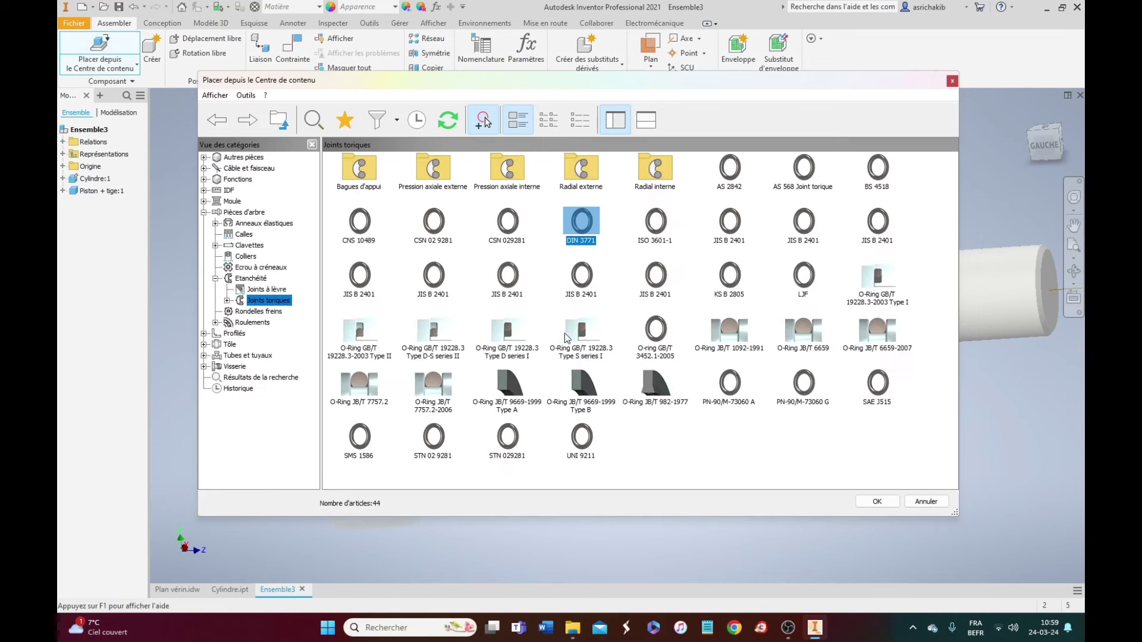
click(867, 501)
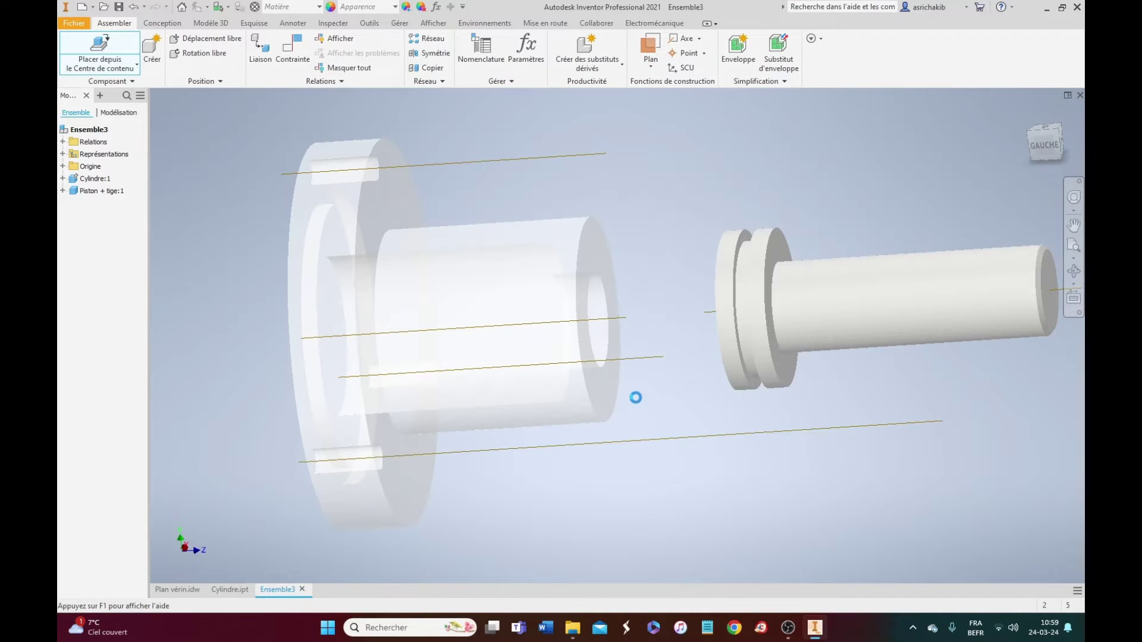
scroll(598, 251, down, 20)
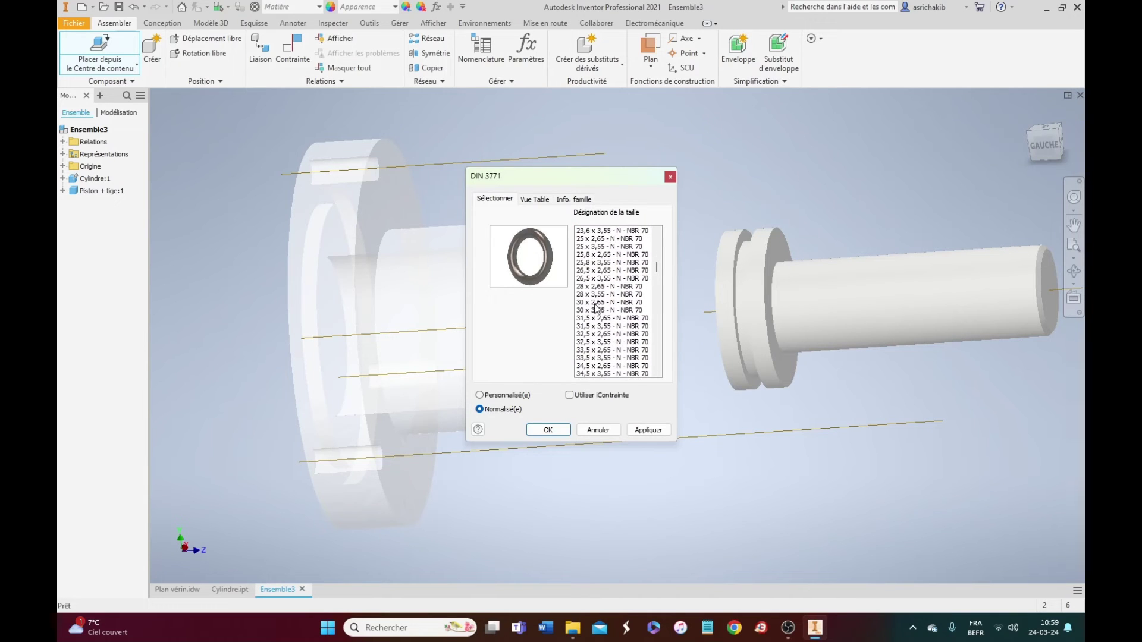
click(596, 305)
click(544, 431)
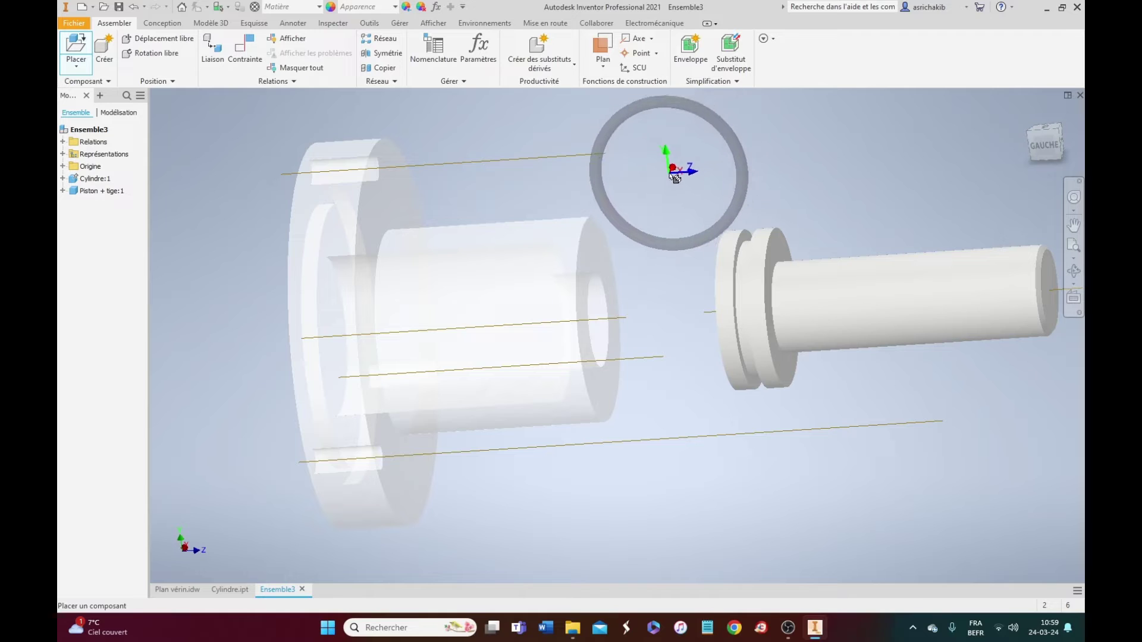
click(673, 176)
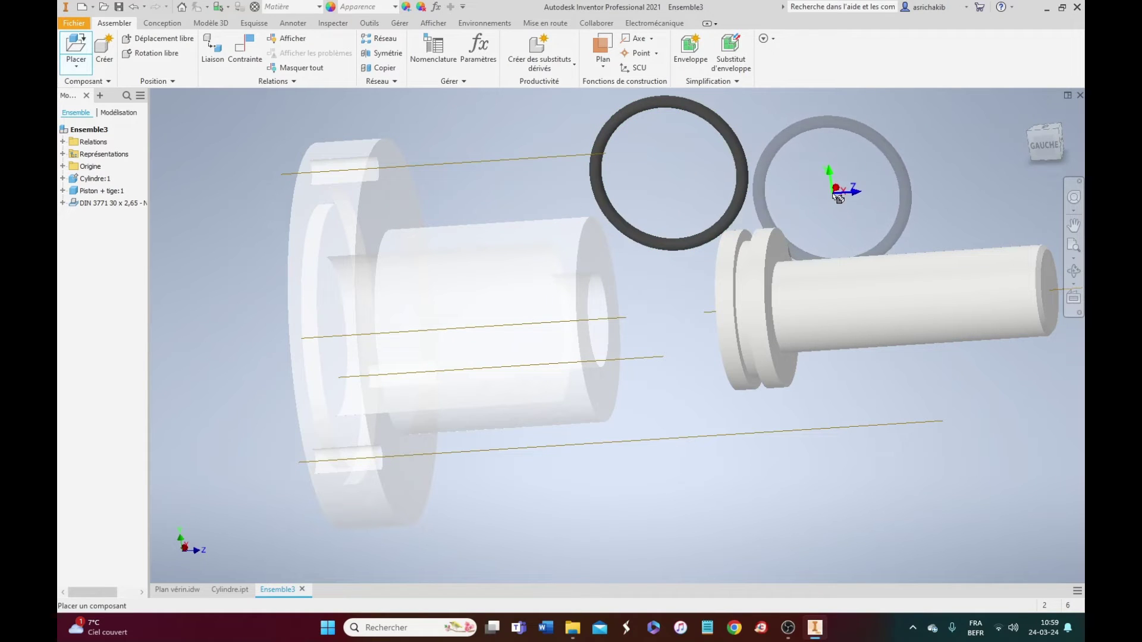
key(Escape)
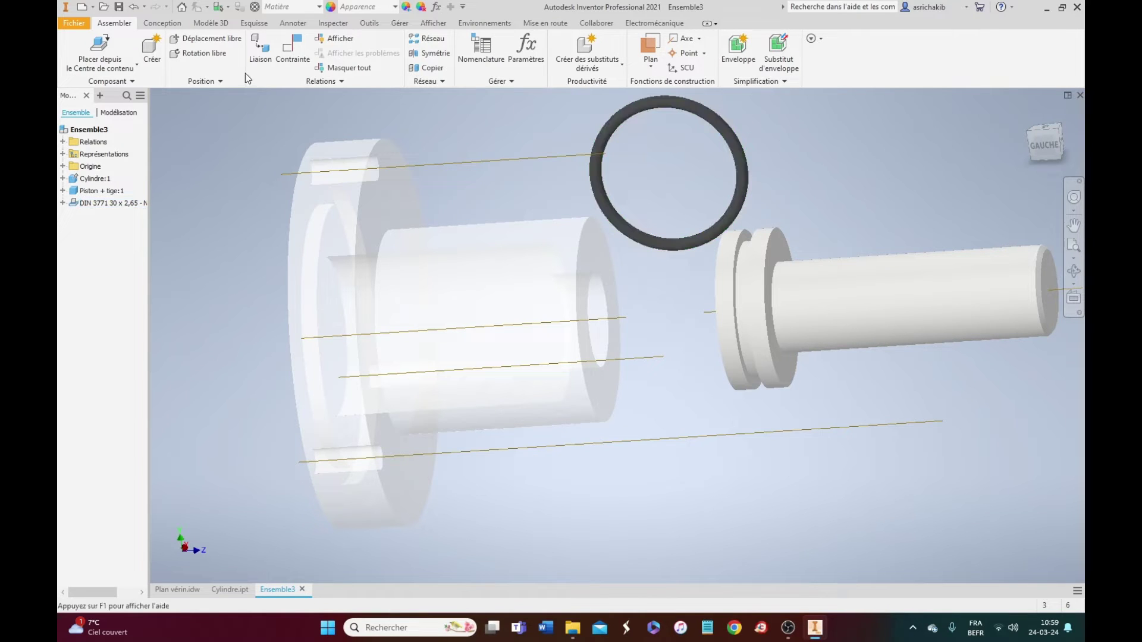
Step: Rotate the O-ring freely until it stands nearly edge-on, roughly perpendicular to the piston axis
click(198, 54)
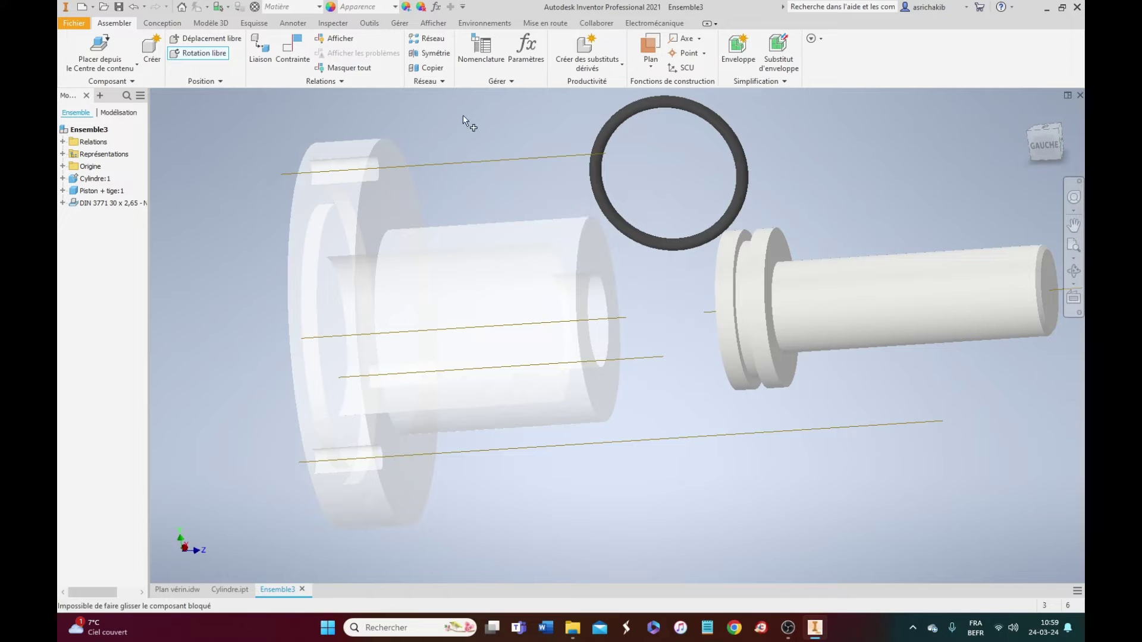
click(194, 55)
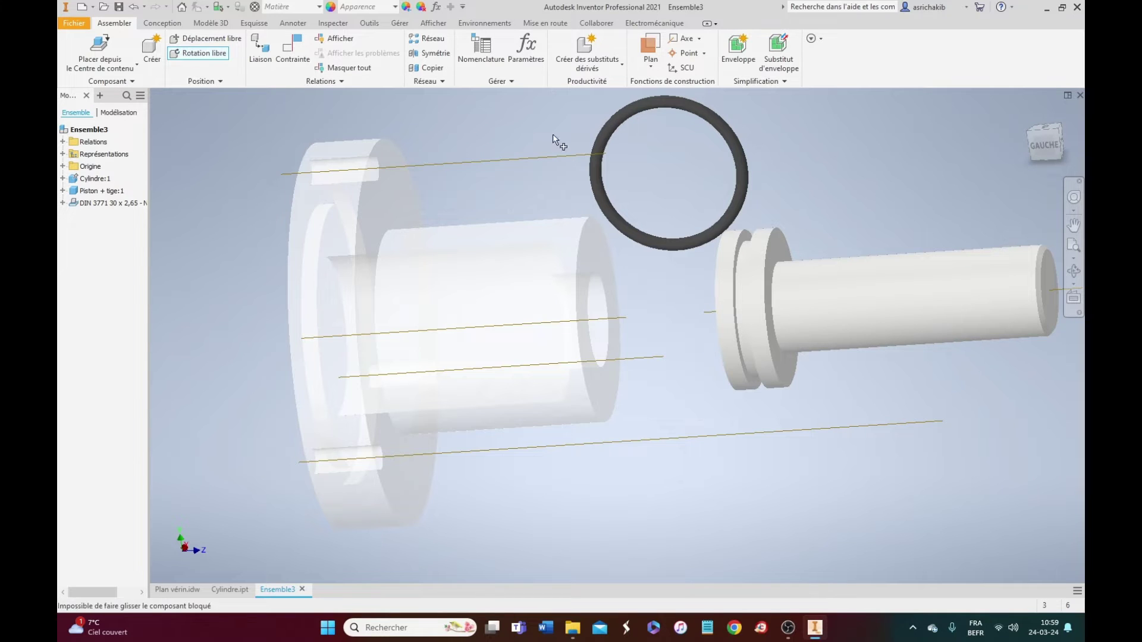
click(629, 122)
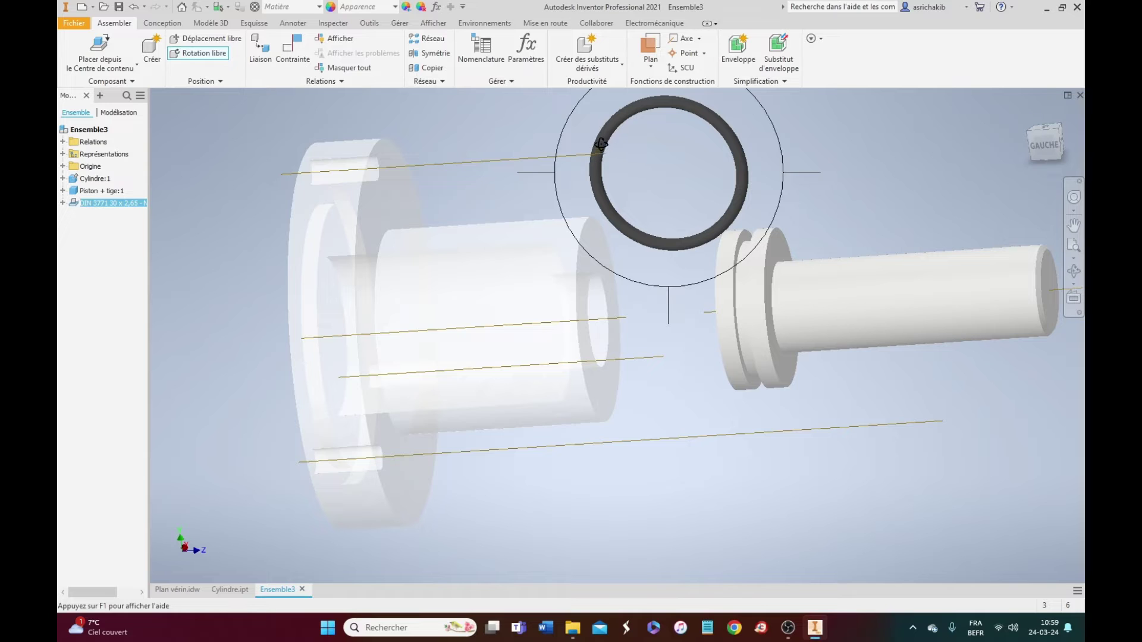
drag(602, 146, 663, 169)
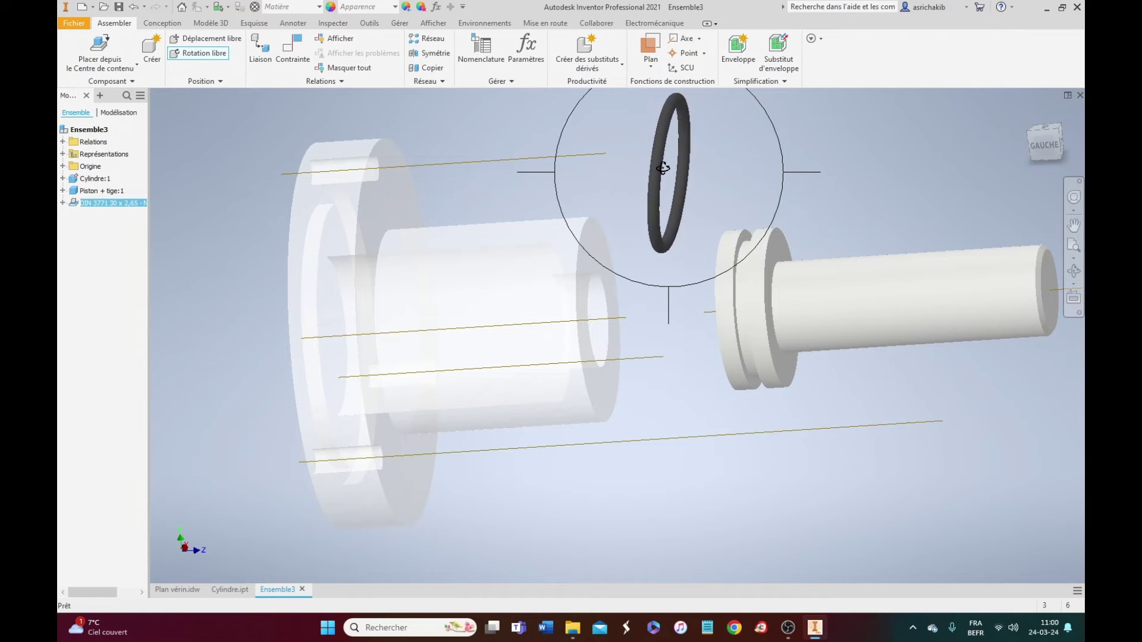
scroll(683, 167, down, 3)
right_click(675, 202)
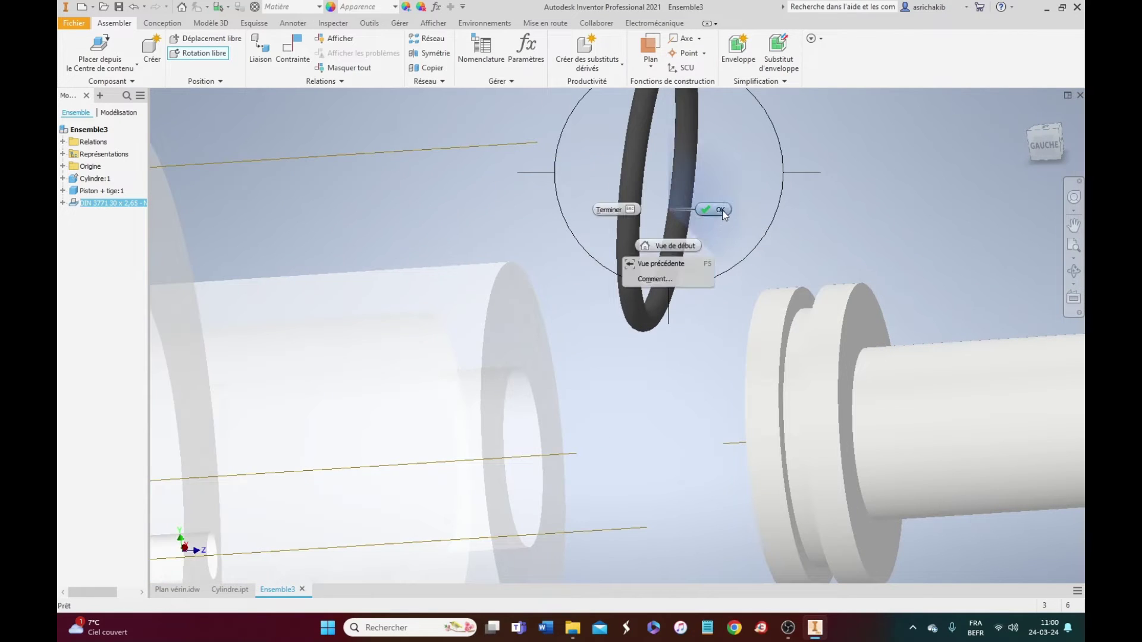
click(722, 210)
scroll(582, 333, up, 3)
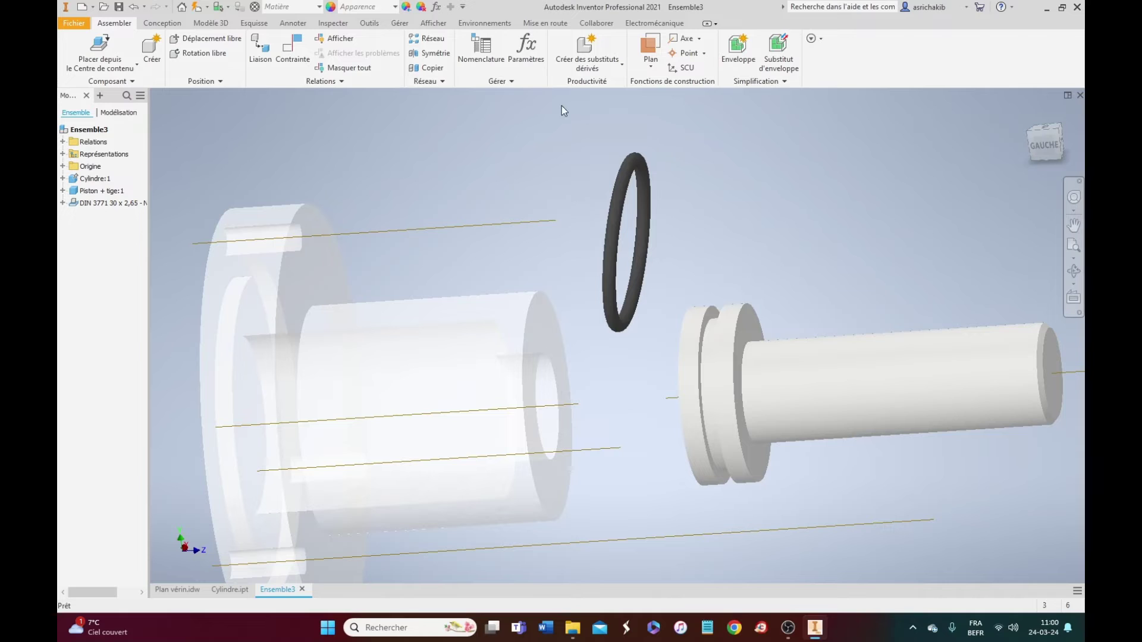
Step: Mate the O-ring's axis to the piston's axis with 0 mm offset, and slide the ring out between the cylinder and the piston head
click(293, 48)
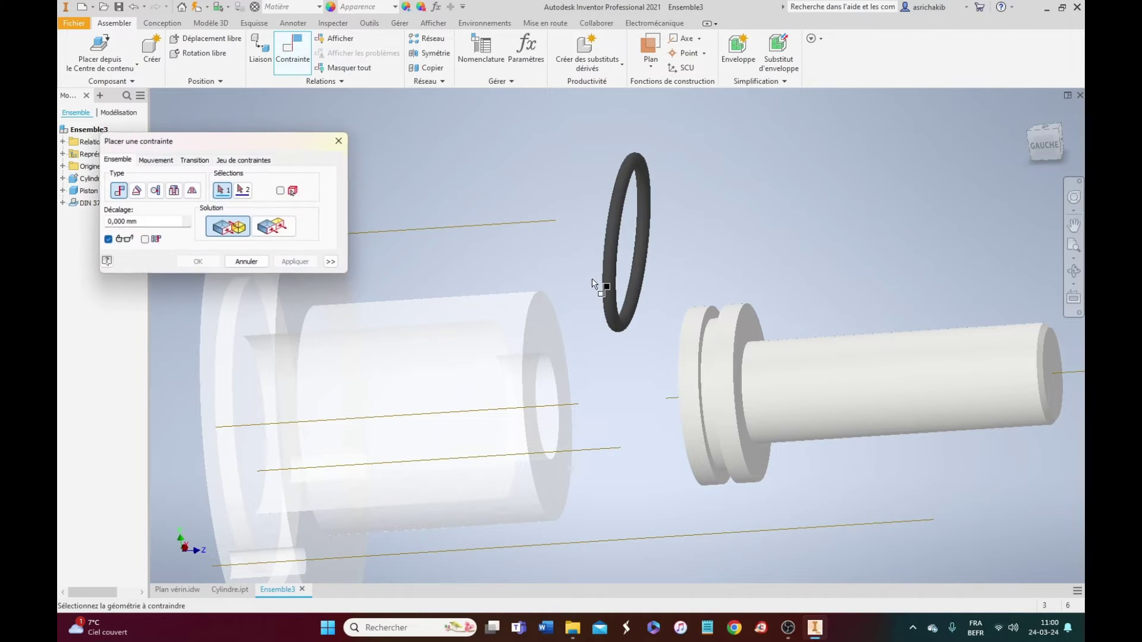
click(643, 252)
click(731, 373)
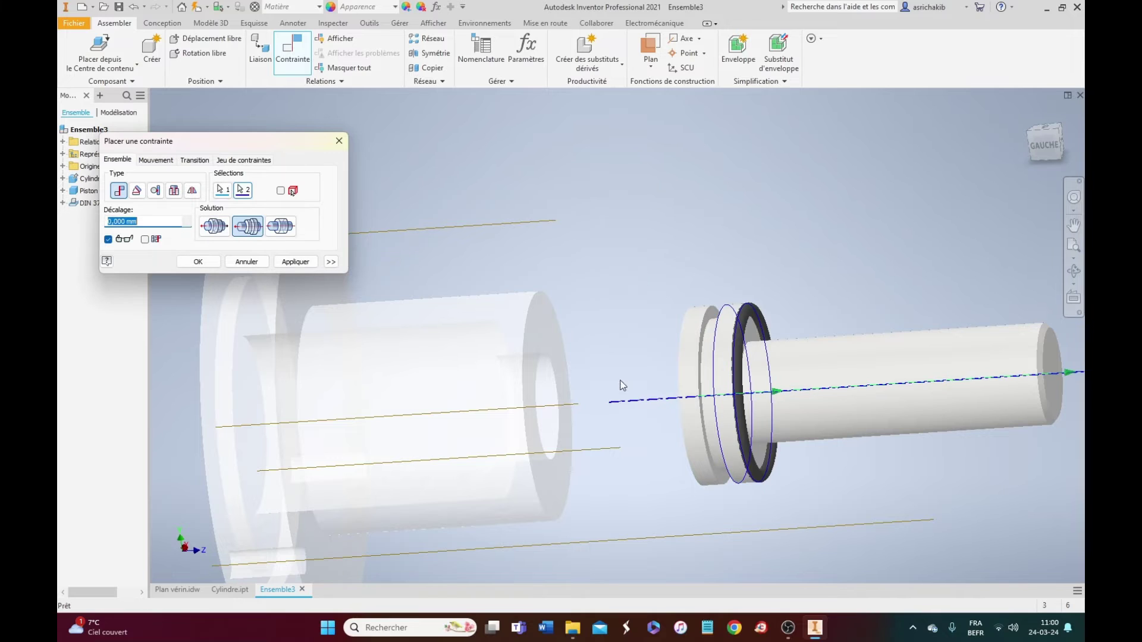
click(199, 261)
drag(753, 309, 654, 291)
click(709, 258)
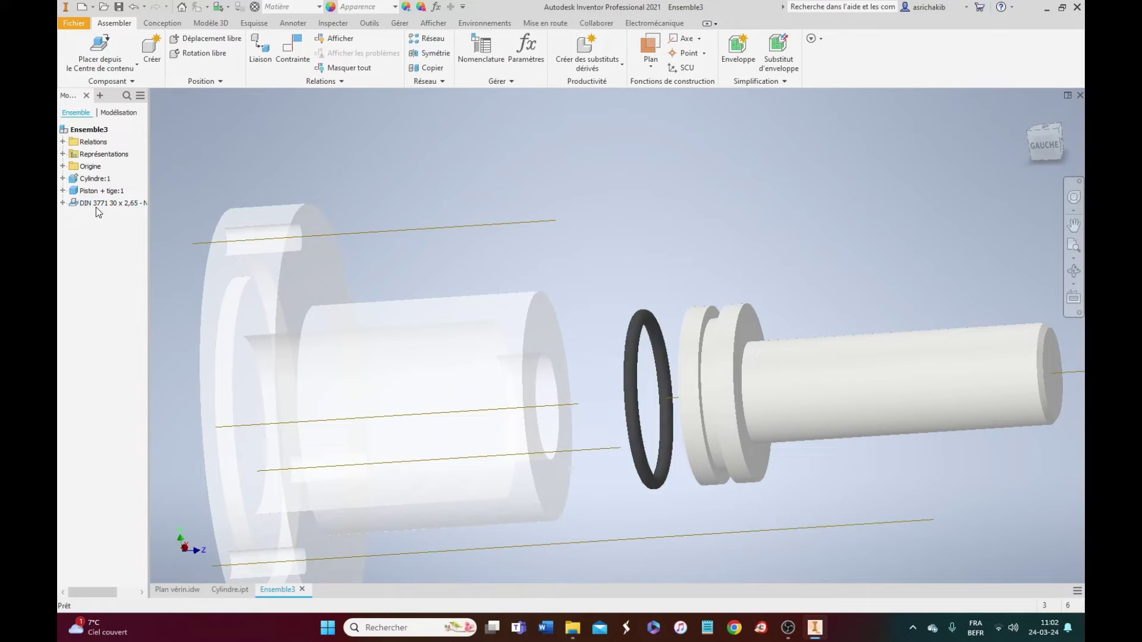
Step: Set up a mate constraint between the O-ring's origin YZ plane and the rod-side wall of the piston groove
click(63, 203)
click(72, 227)
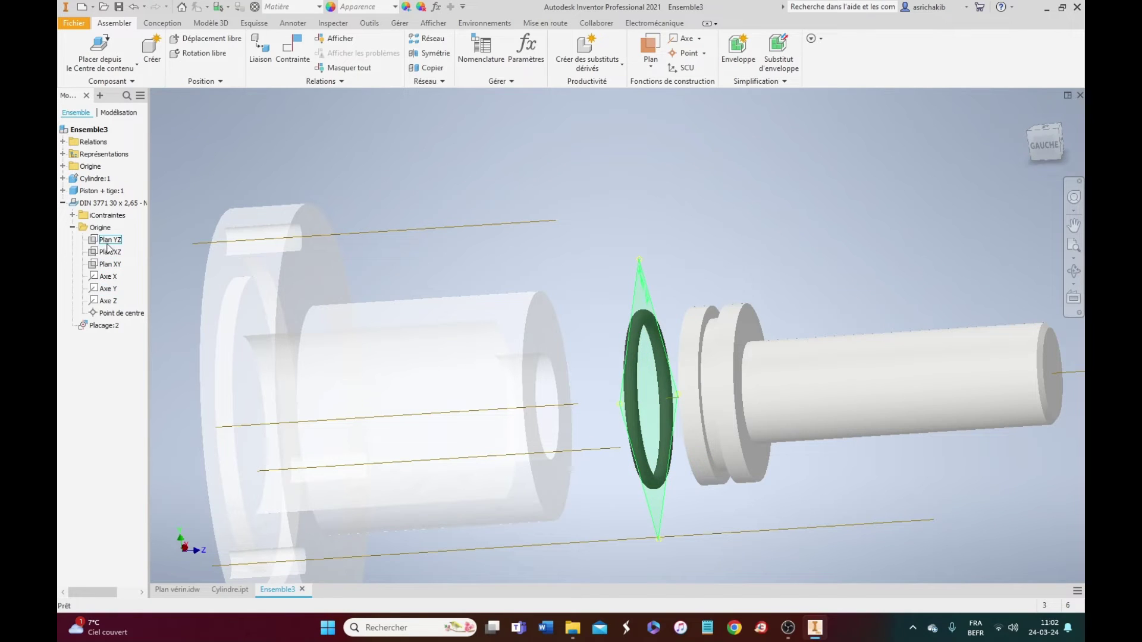
click(293, 47)
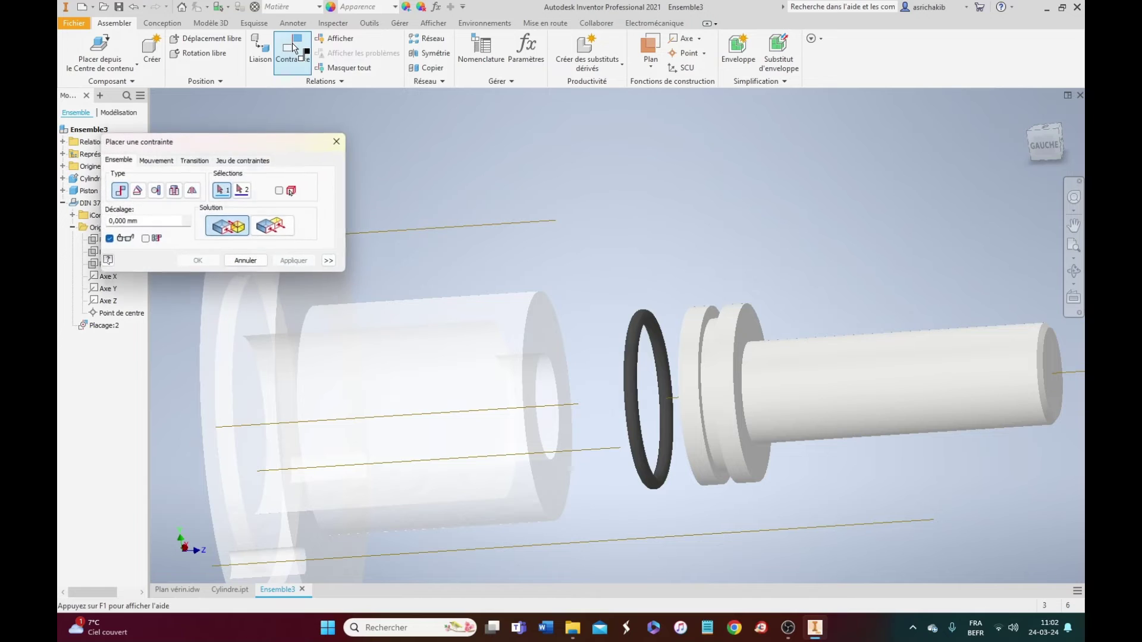
drag(238, 146, 464, 101)
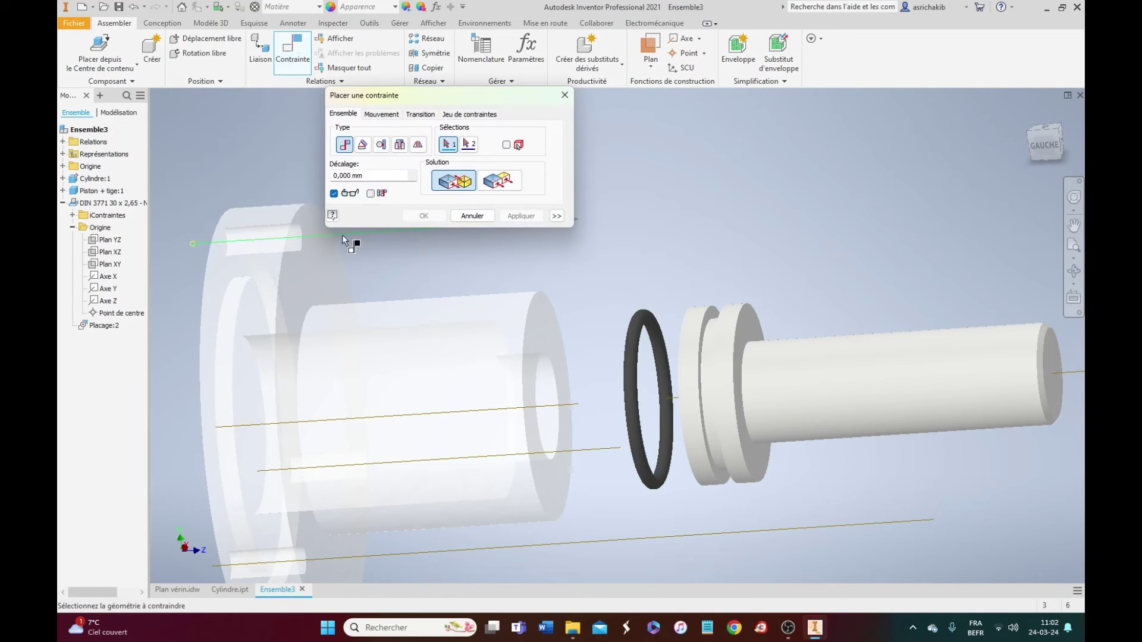
click(97, 240)
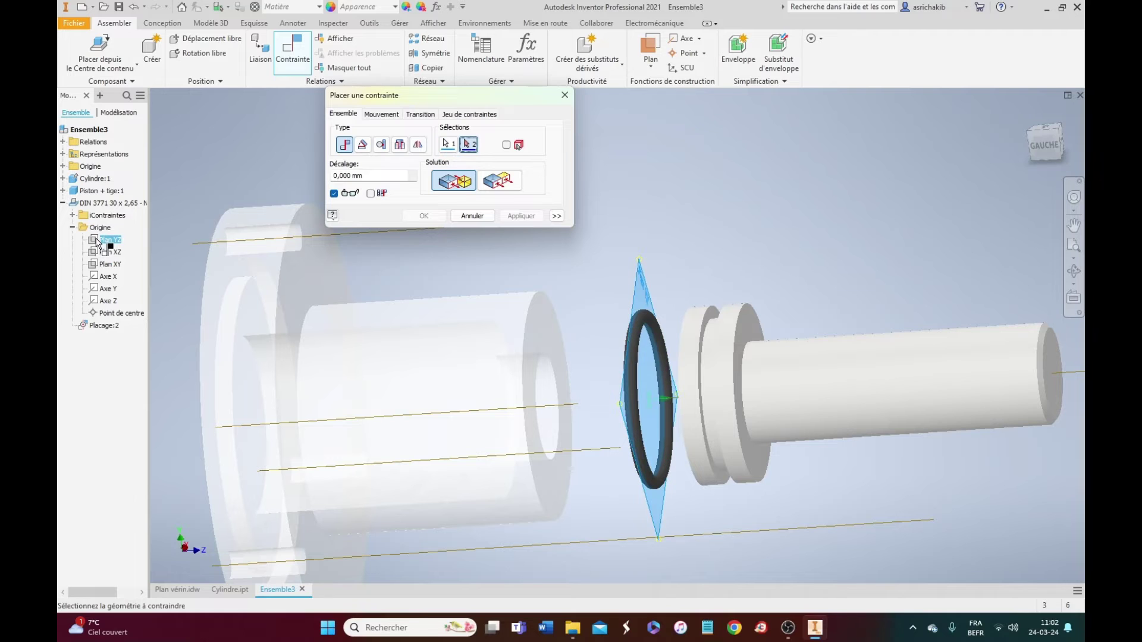
scroll(732, 345, up, 5)
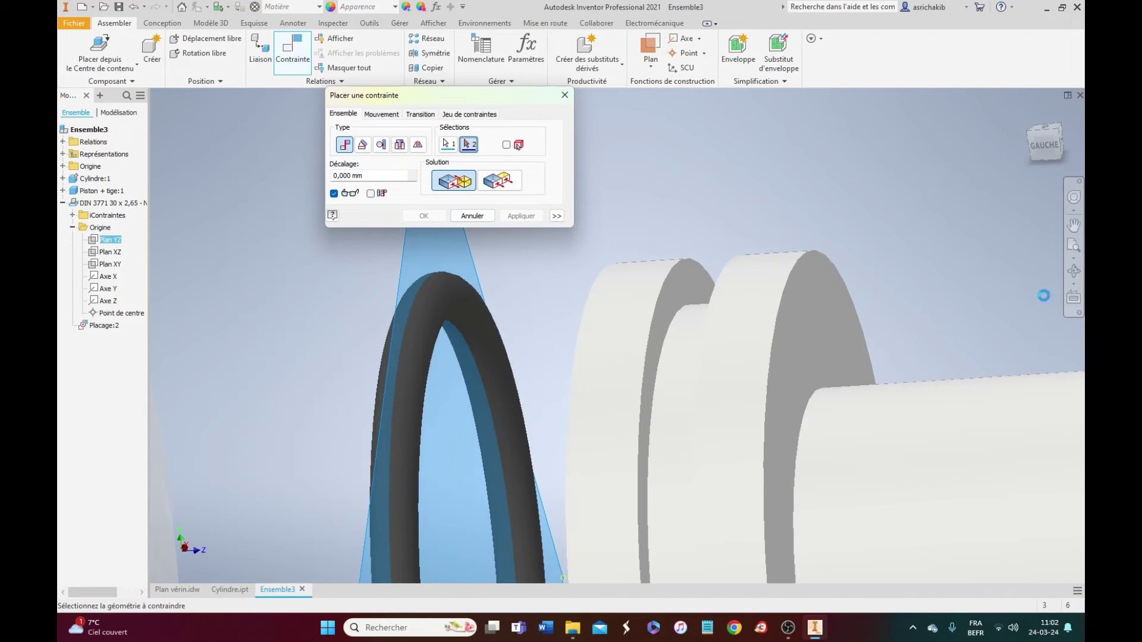
click(1074, 272)
drag(624, 349, 783, 301)
right_click(783, 316)
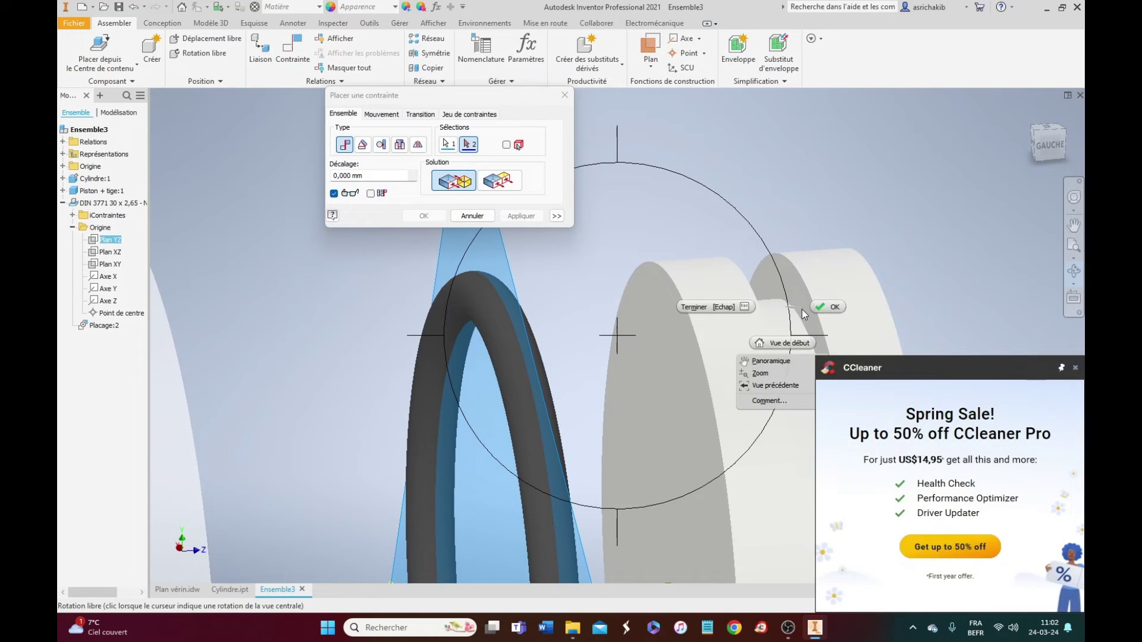
click(835, 307)
click(1075, 368)
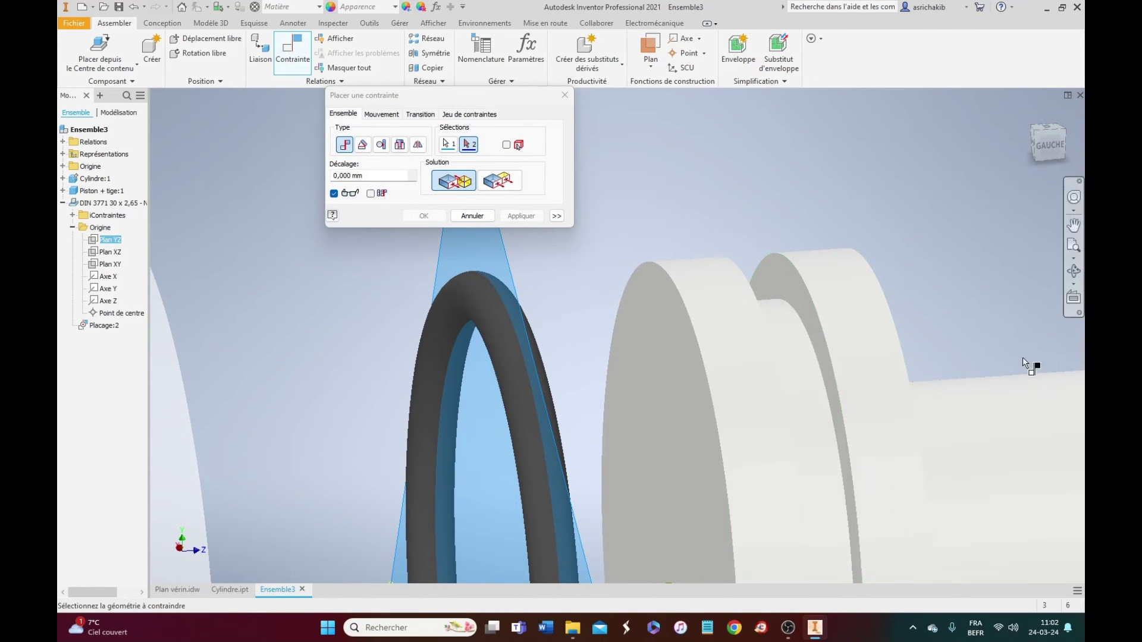
click(778, 274)
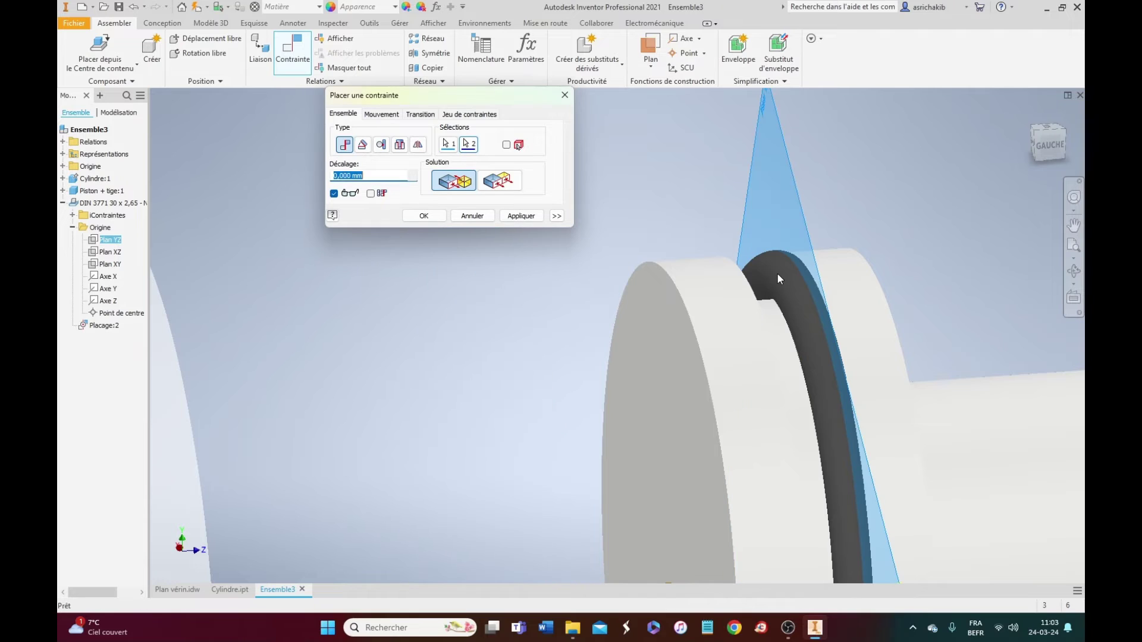
Step: Check the O-ring's section size in the Plan vérin parts list, and apply the mate in Ensemble3 with an offset of 2.65/2
click(1073, 271)
drag(766, 362, 714, 393)
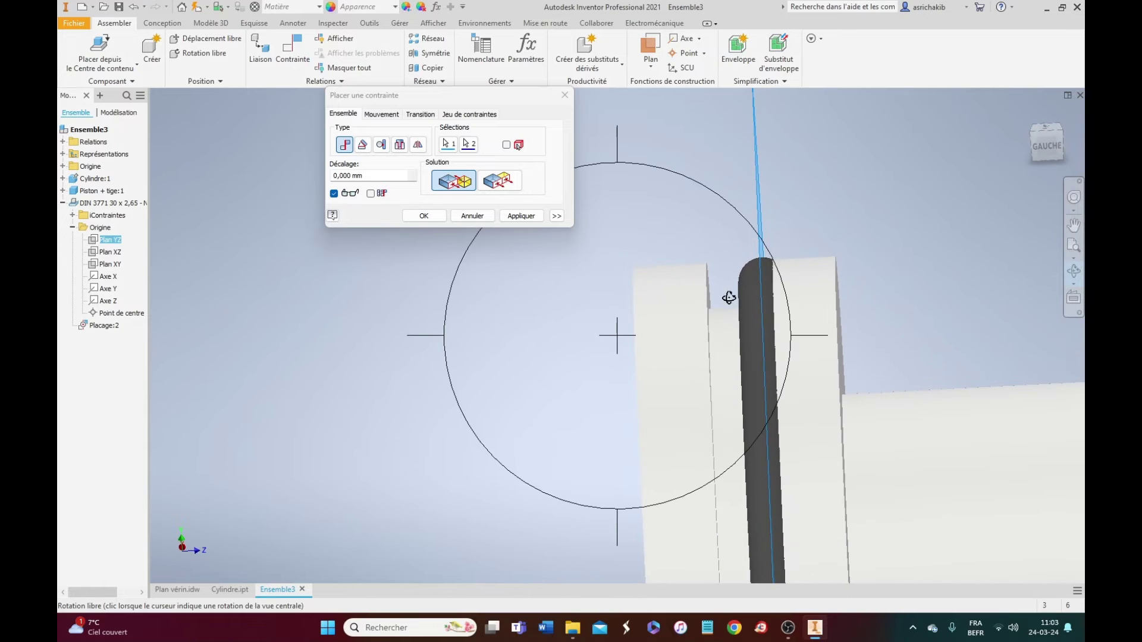
right_click(731, 298)
click(751, 325)
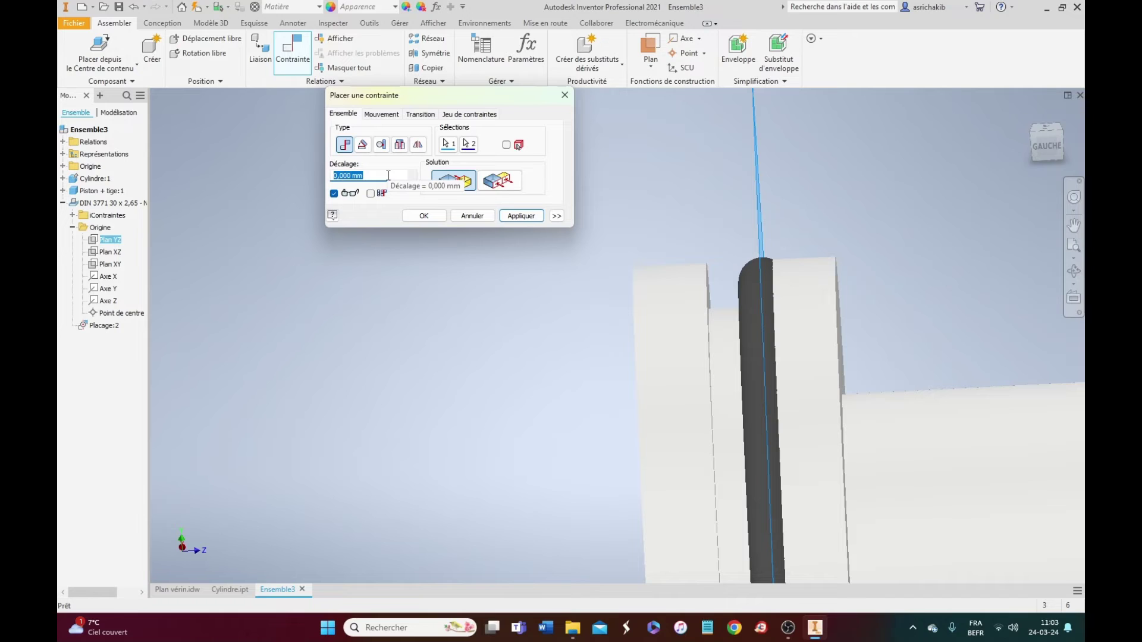
click(177, 589)
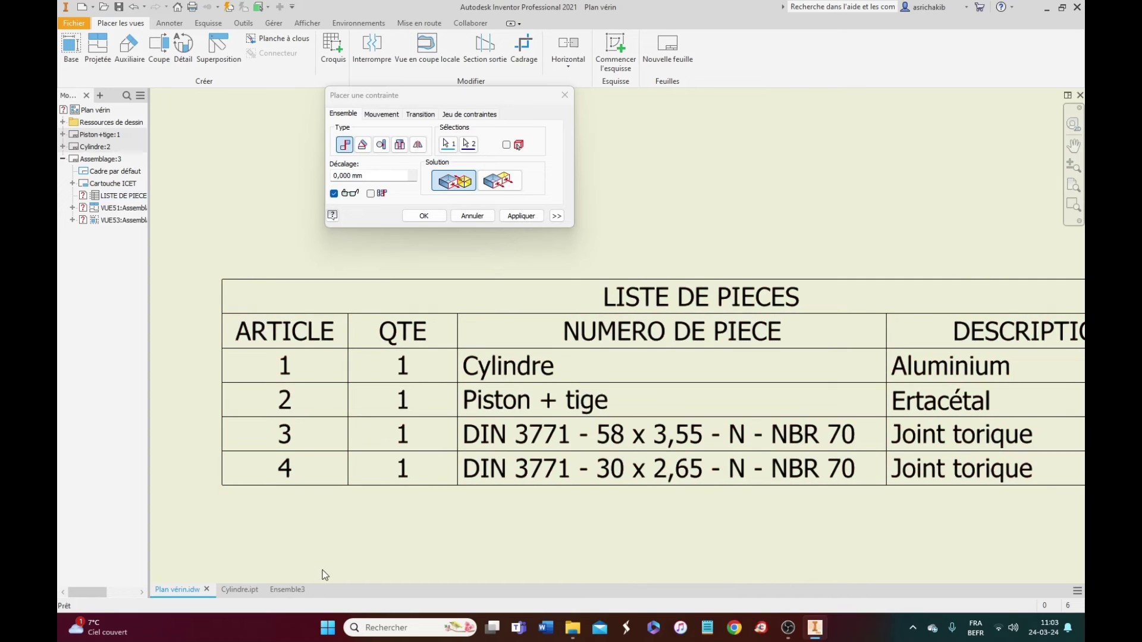
click(290, 590)
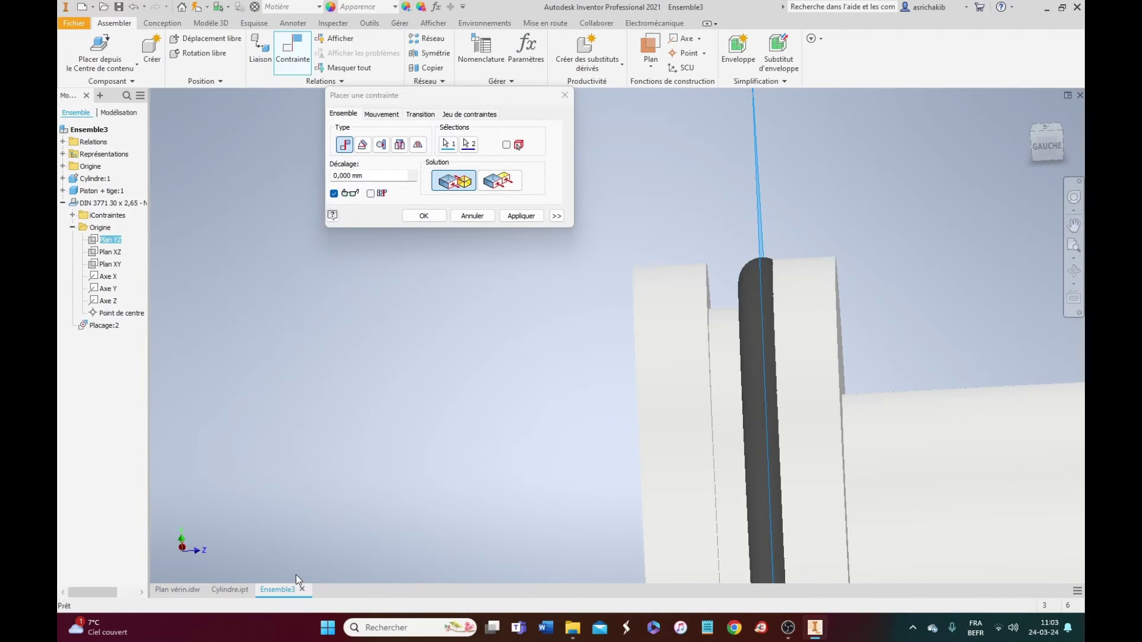
click(366, 176)
text(2.65/2)
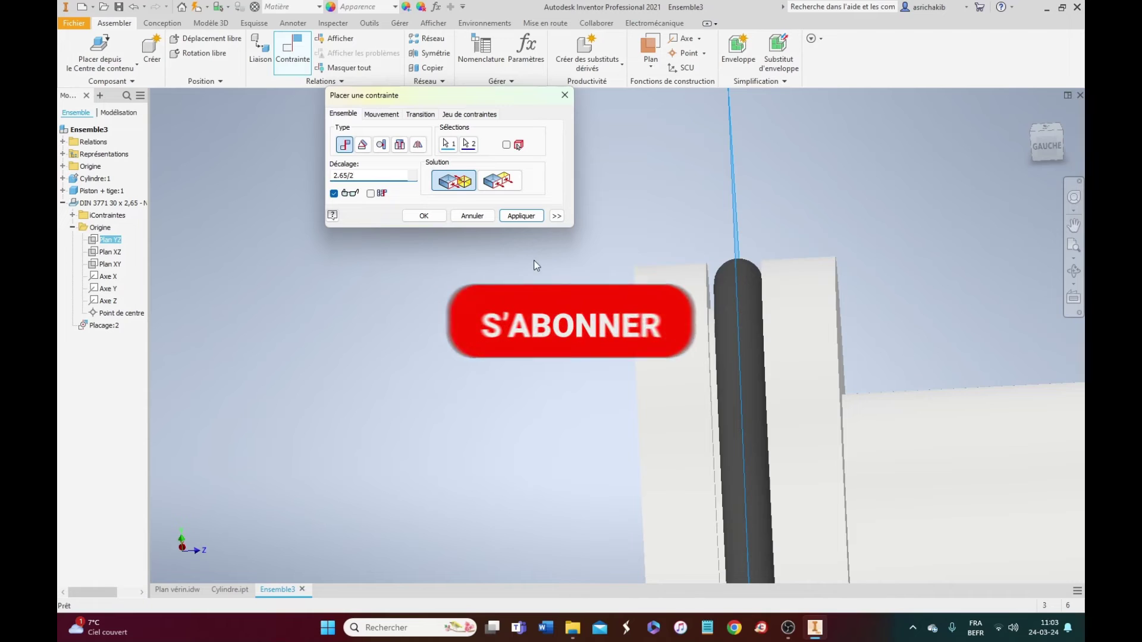
click(426, 217)
Step: Examine the O-ring's seating in the piston groove from several angles
key(F4)
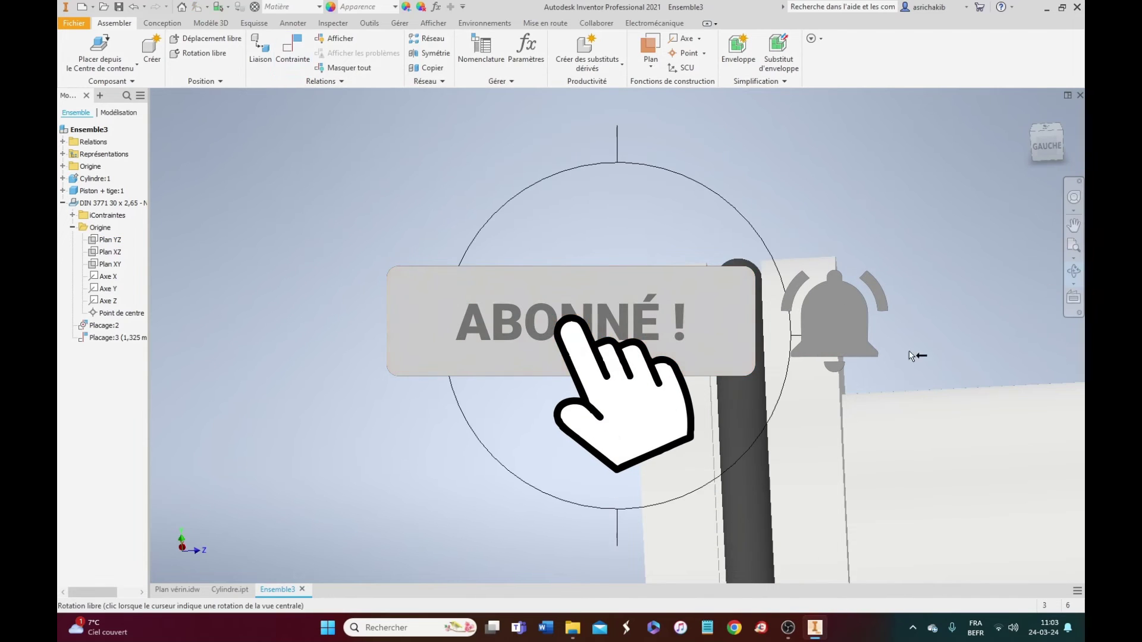
drag(852, 370, 661, 428)
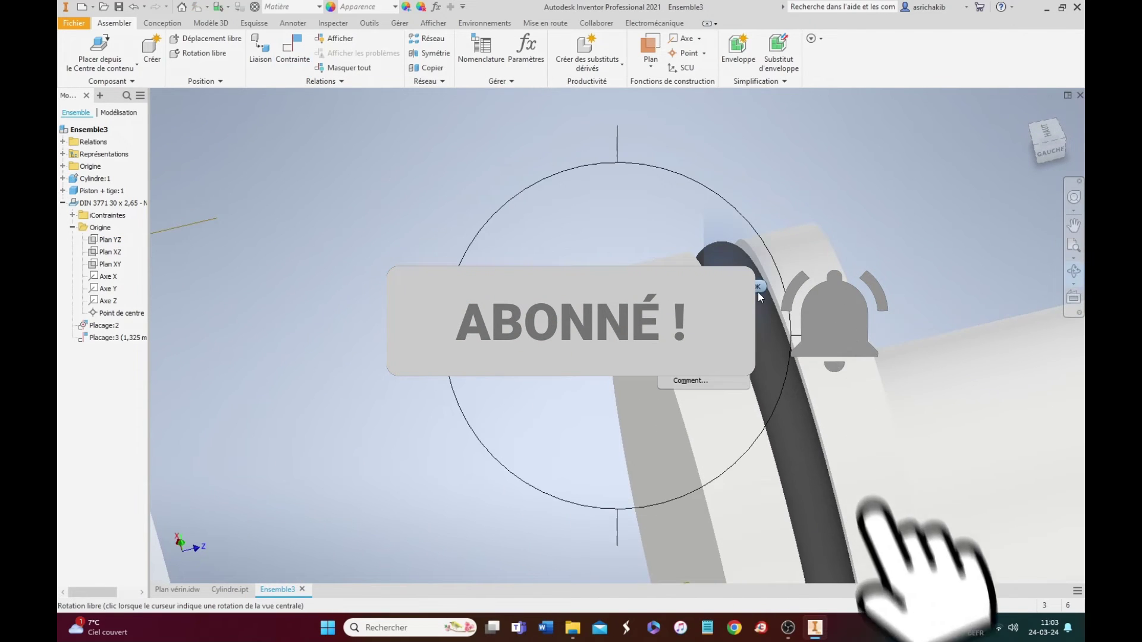
key(Escape)
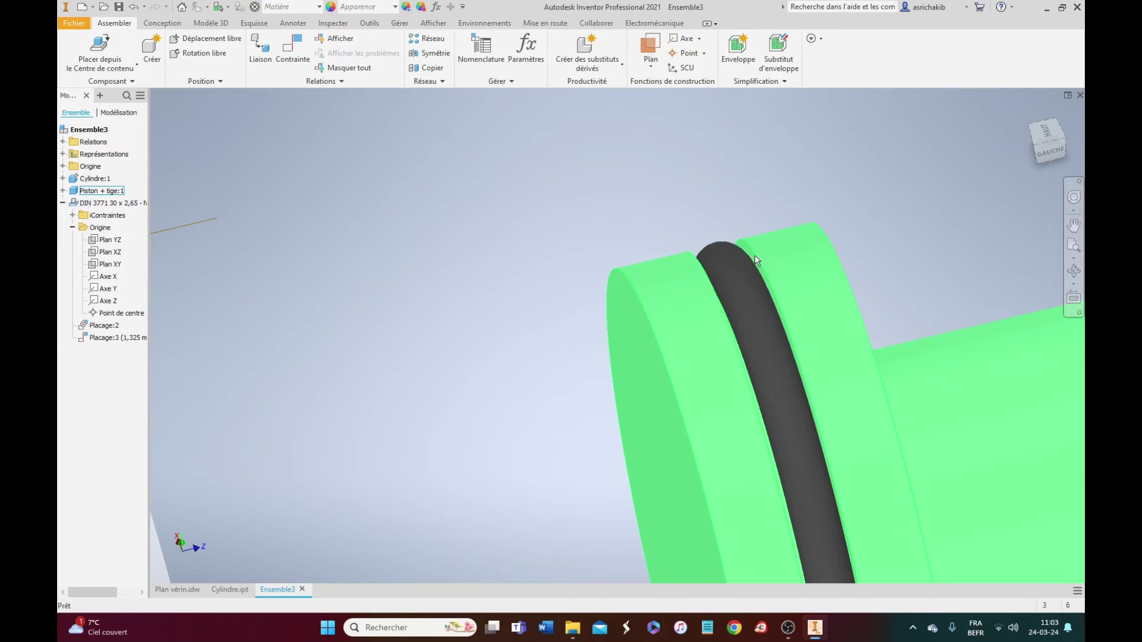
click(1074, 272)
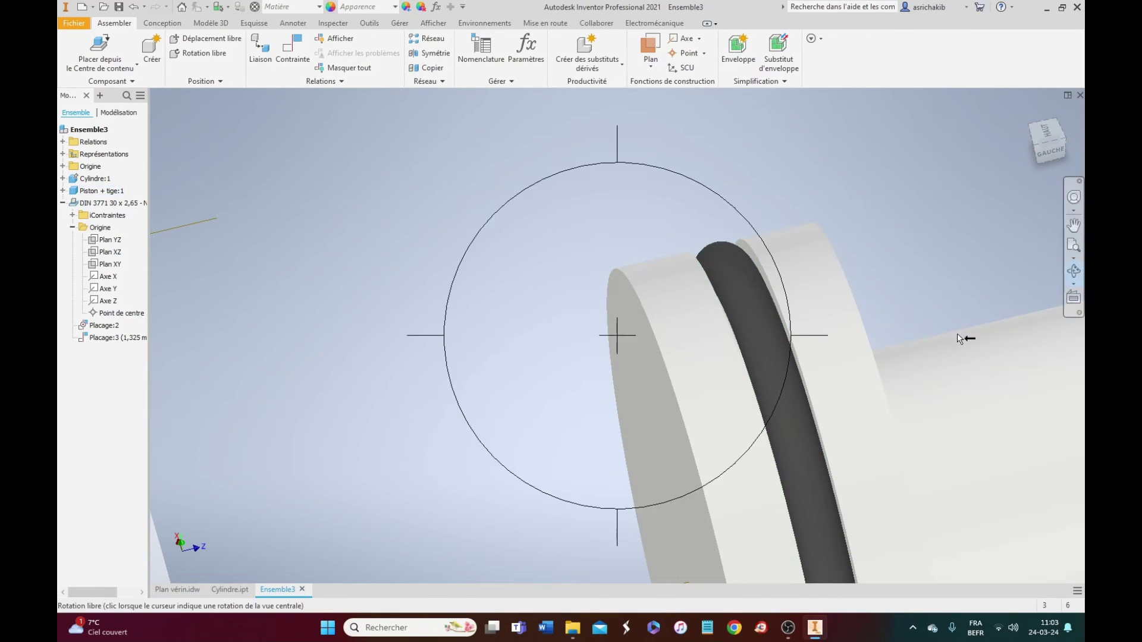
drag(607, 414, 568, 278)
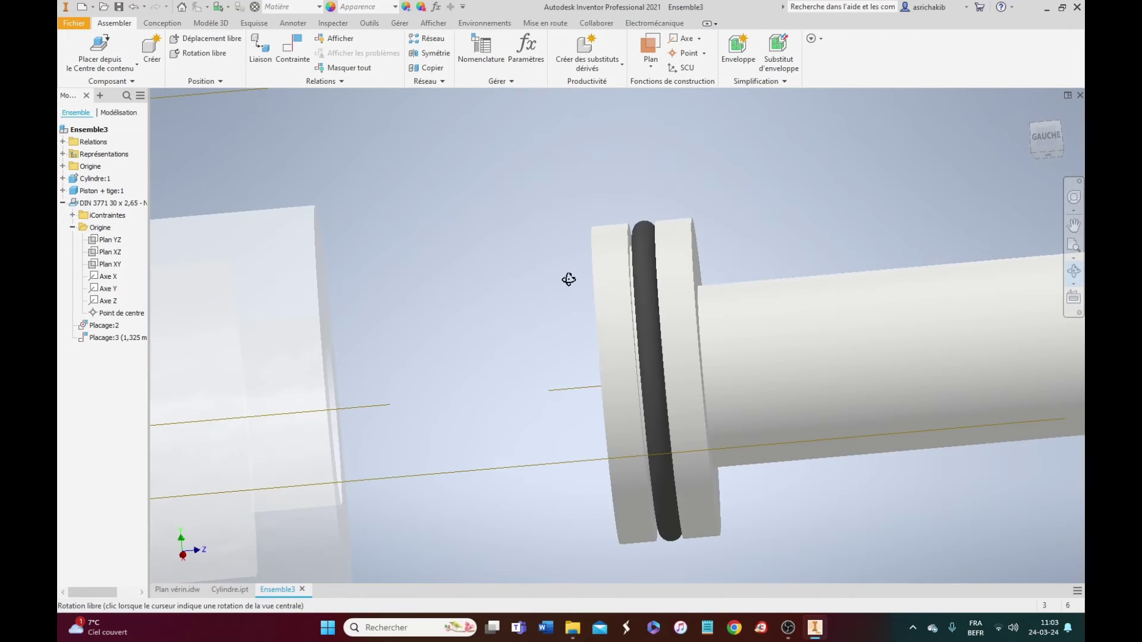
scroll(603, 338, down, 5)
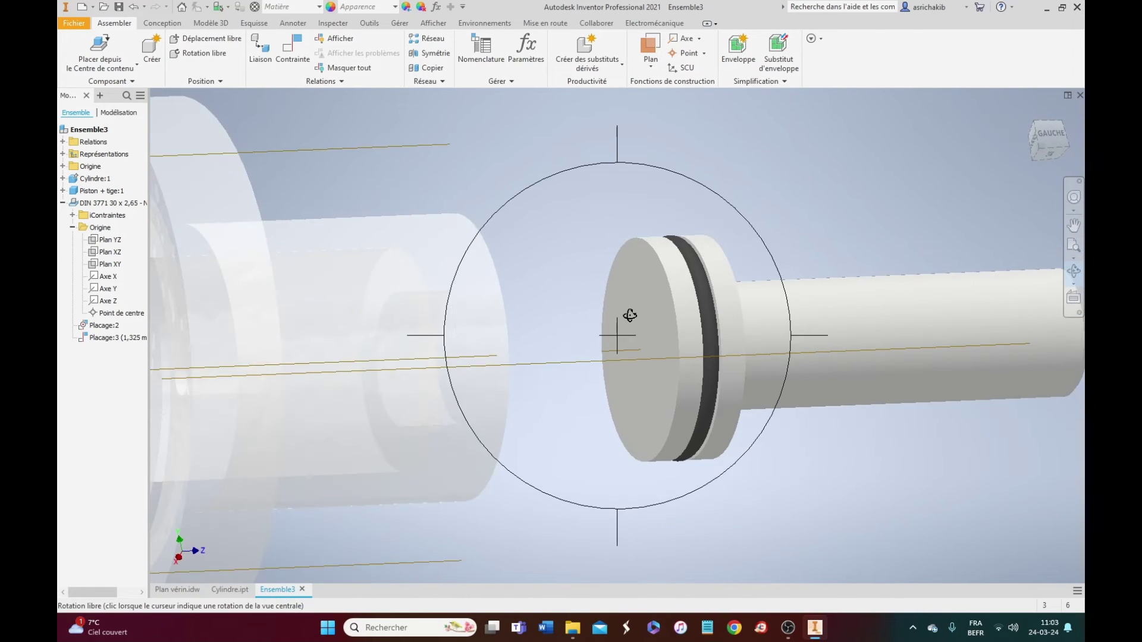
key(Escape)
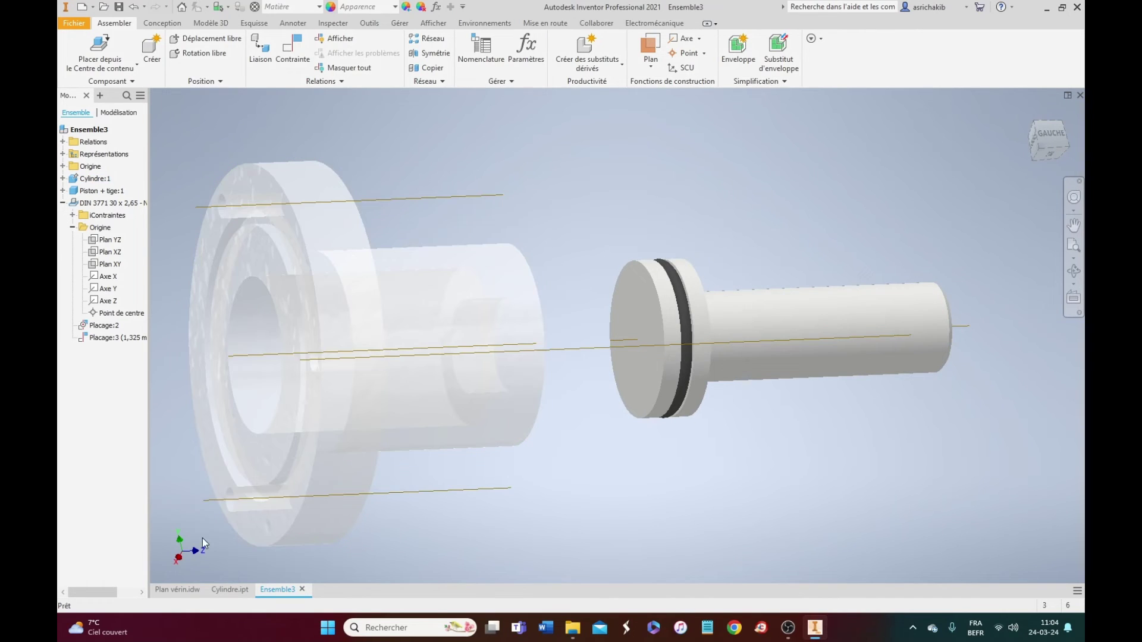
Step: Check the remaining O-ring's designation in the Plan vérin parts list, and open the DIN 3771 family from the Content Center in Ensemble3
click(177, 589)
click(588, 468)
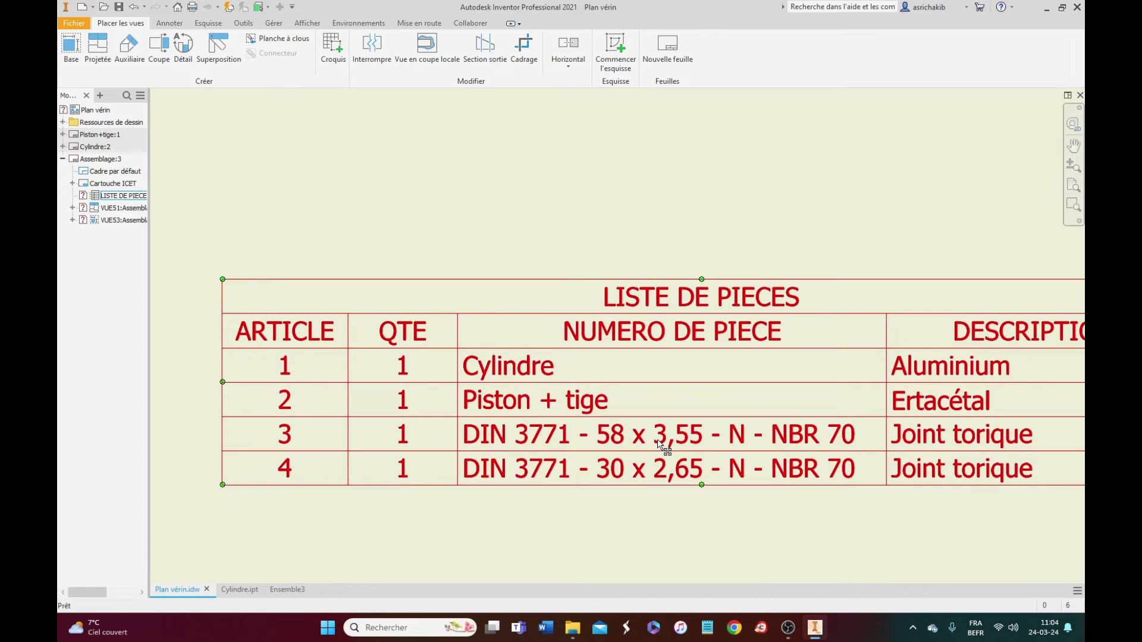
click(288, 590)
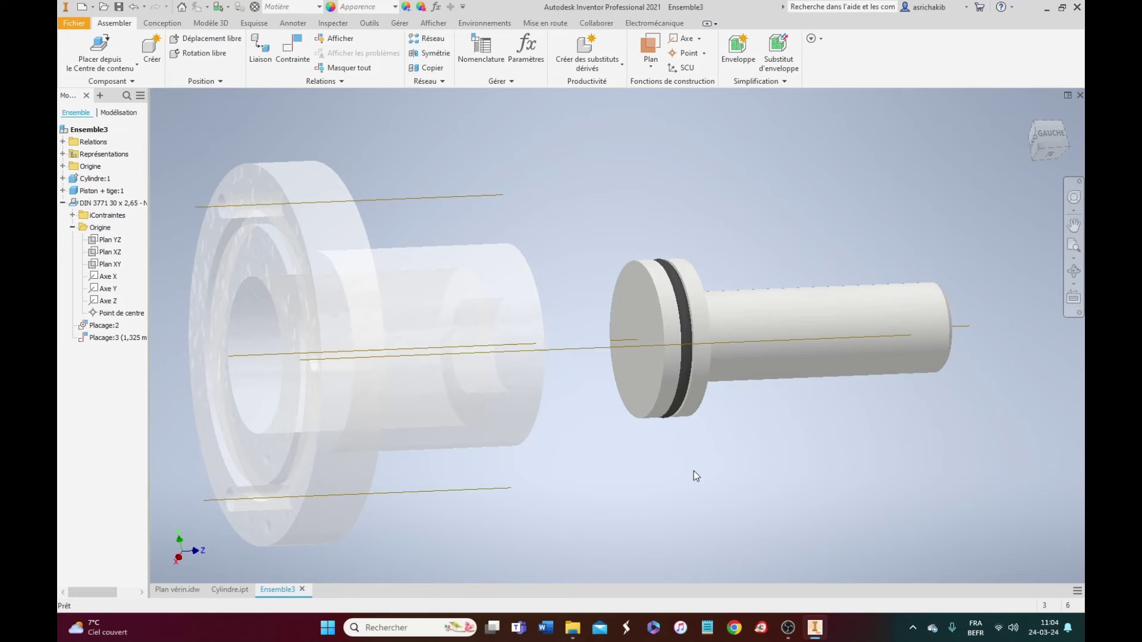
click(95, 66)
click(130, 112)
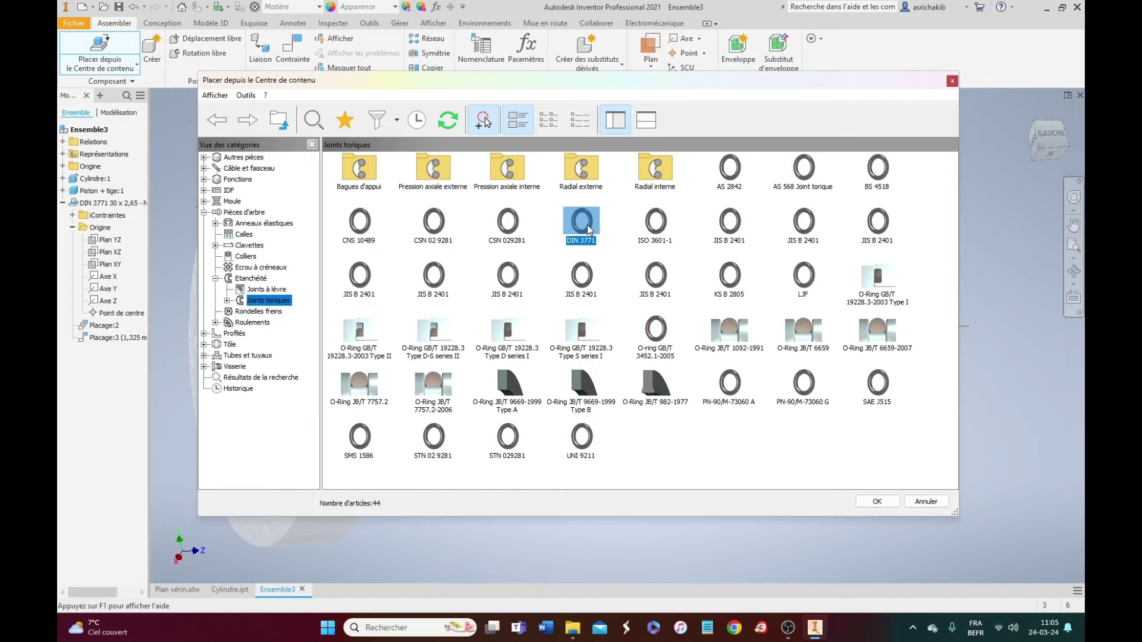
click(877, 502)
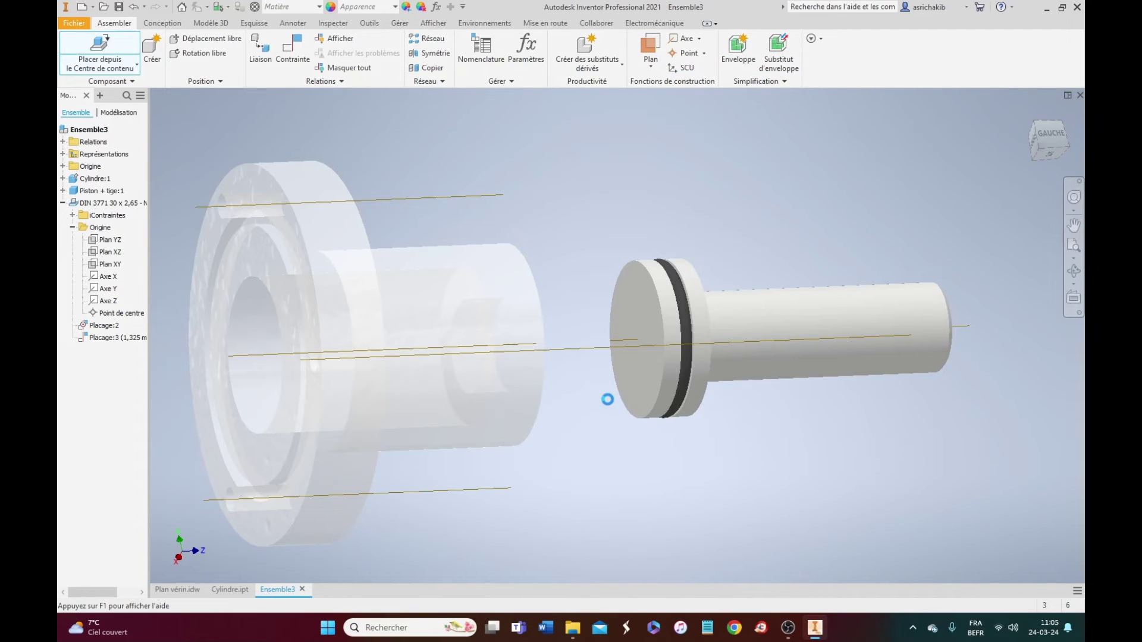
Step: Place one standard DIN 3771 O-ring of size 58 x 3,55 - N - NBR 70 beside the cylinder's flange
scroll(610, 338, down, 20)
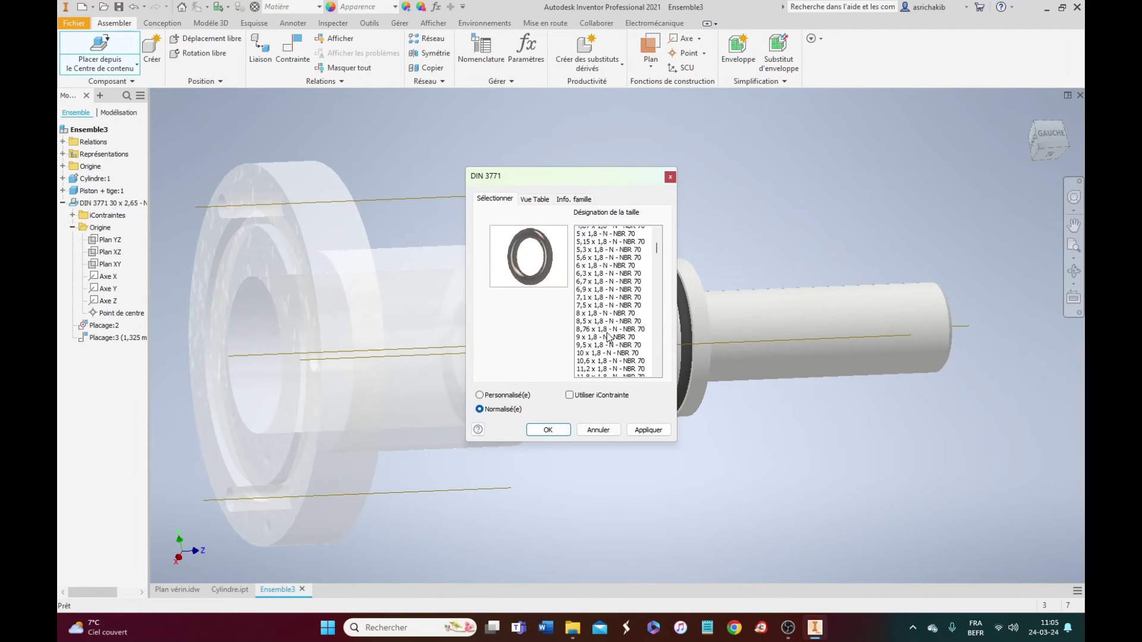
scroll(609, 338, down, 20)
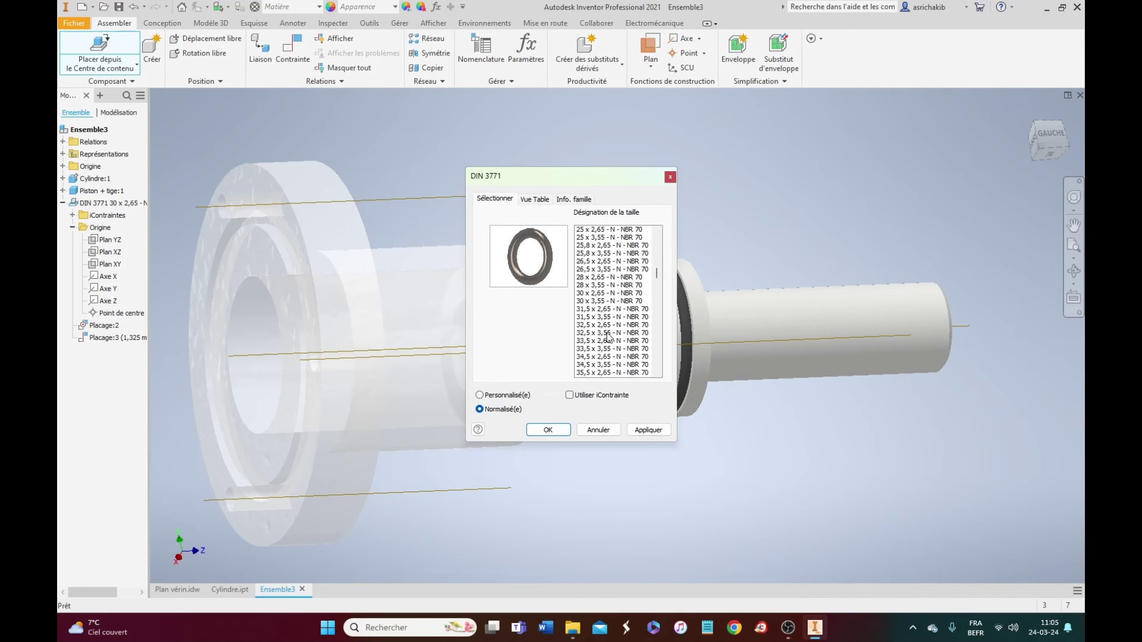
scroll(608, 338, down, 2)
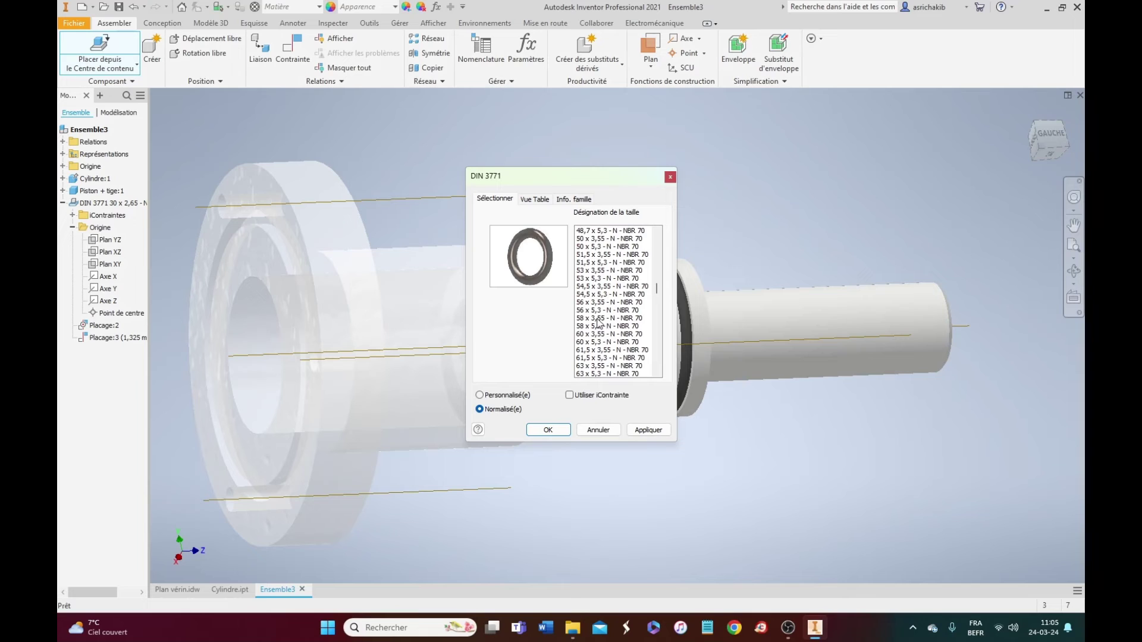
click(600, 319)
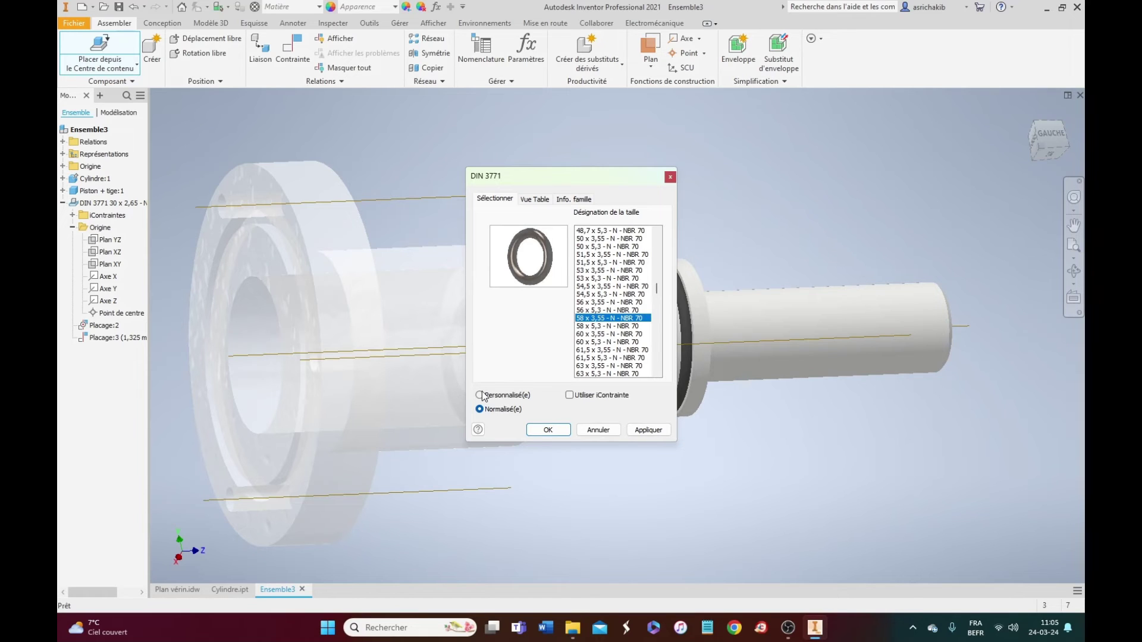
click(548, 430)
scroll(732, 351, down, 5)
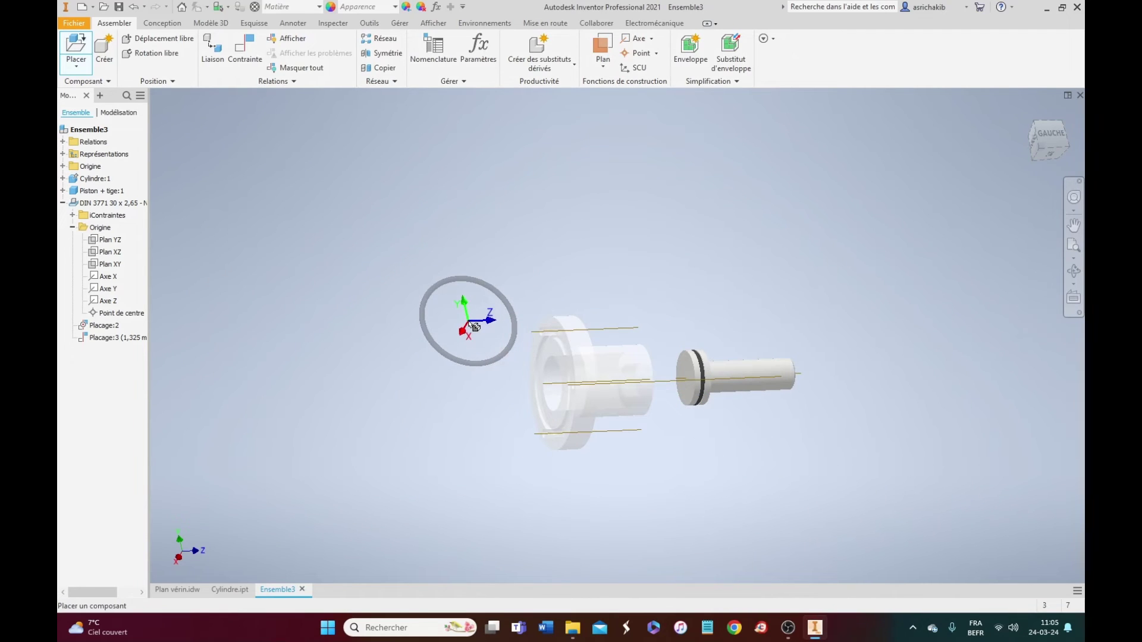
click(475, 326)
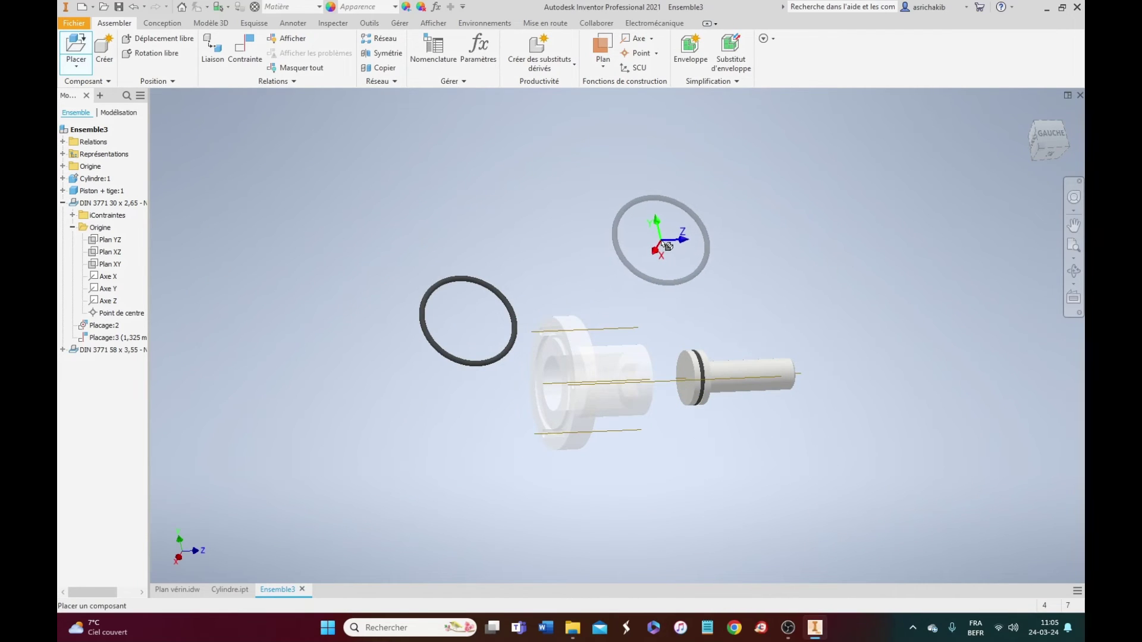
key(Escape)
Step: Rotate the 58 x 3,55 O-ring freely until it stands roughly parallel to the cylinder's flange face
scroll(480, 341, up, 5)
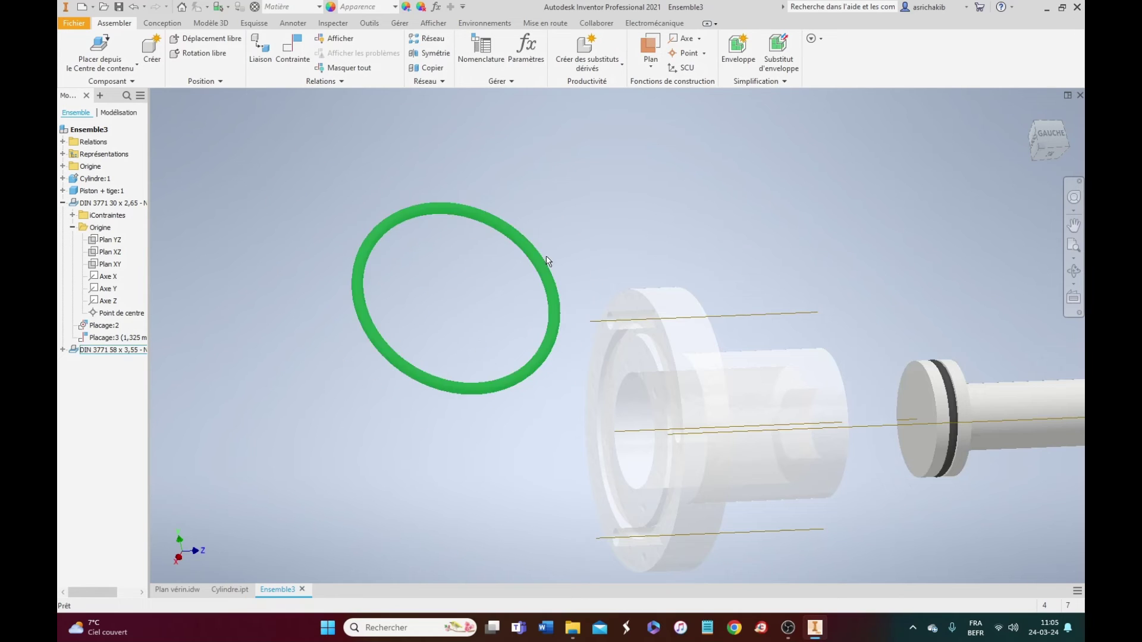
click(184, 55)
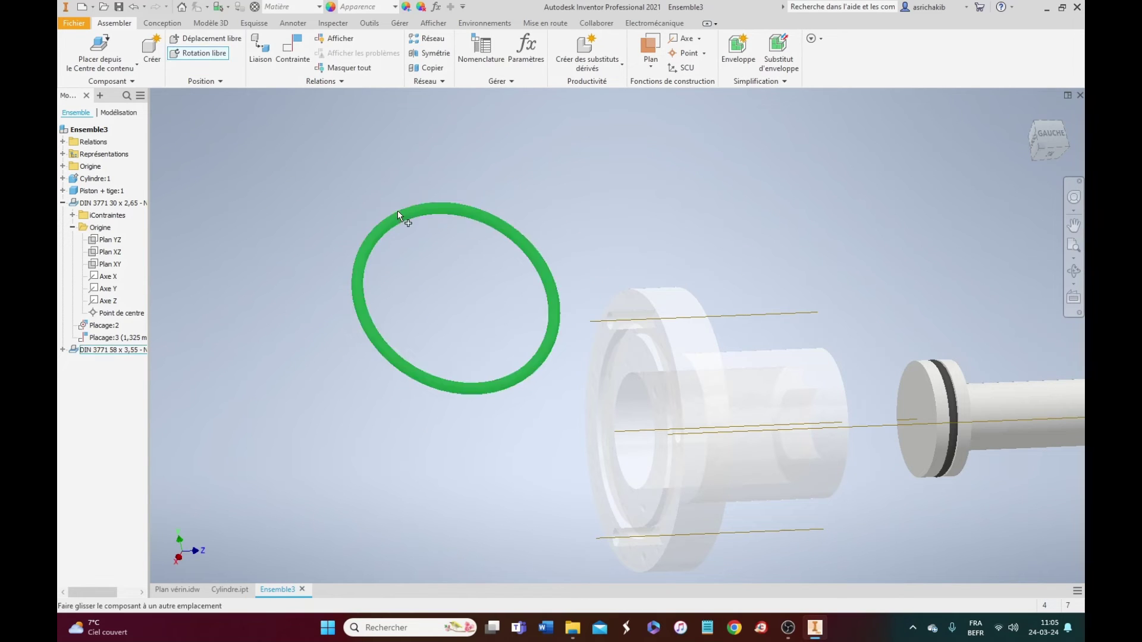
click(398, 210)
drag(387, 219, 479, 281)
right_click(481, 280)
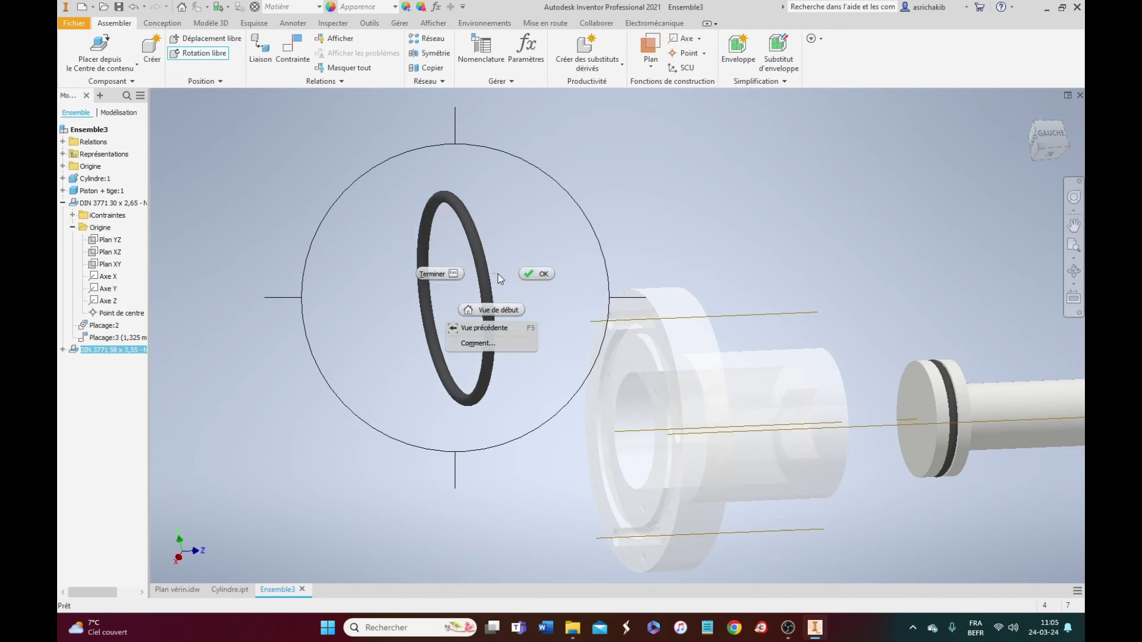
click(527, 275)
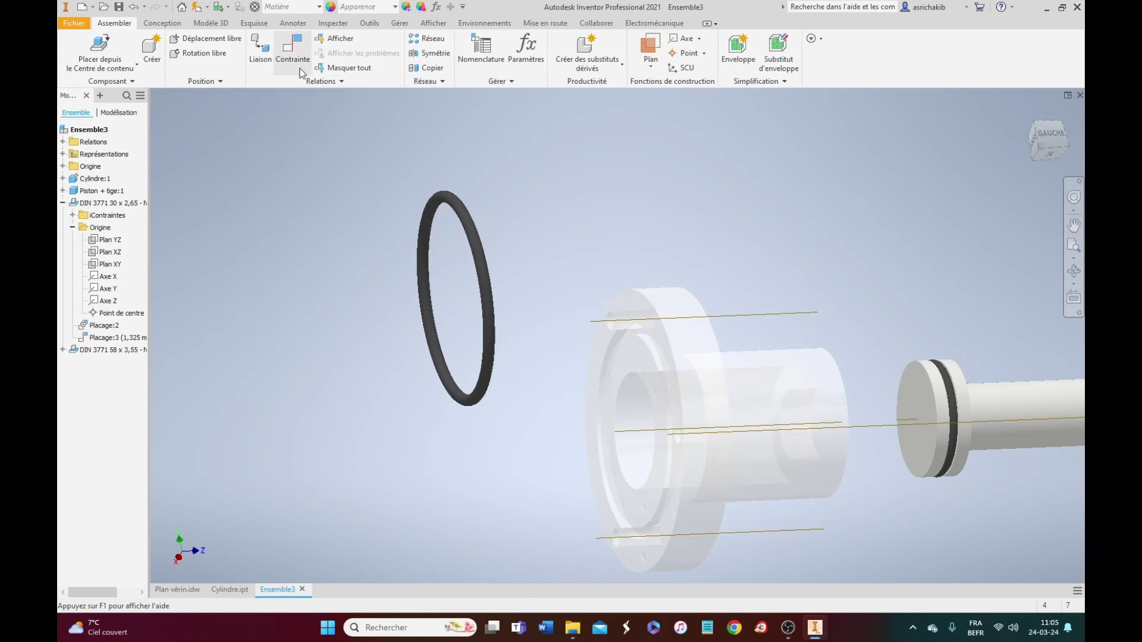
Step: Mate the 58 x 3,55 O-ring's axis with the cylinder's central axis at zero offset
click(288, 50)
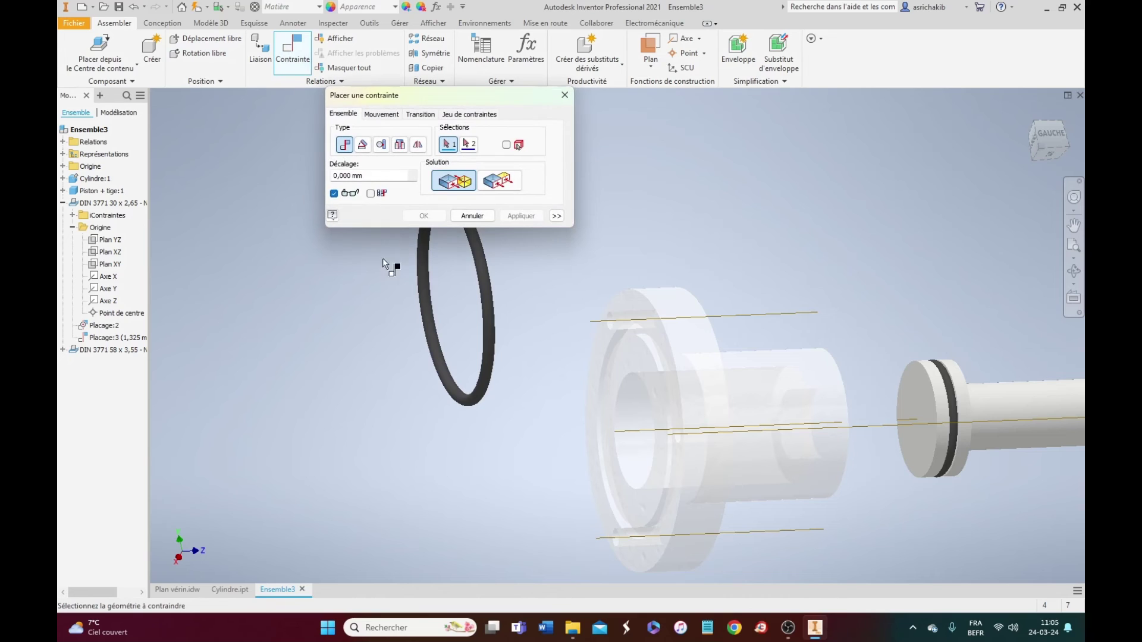
click(489, 301)
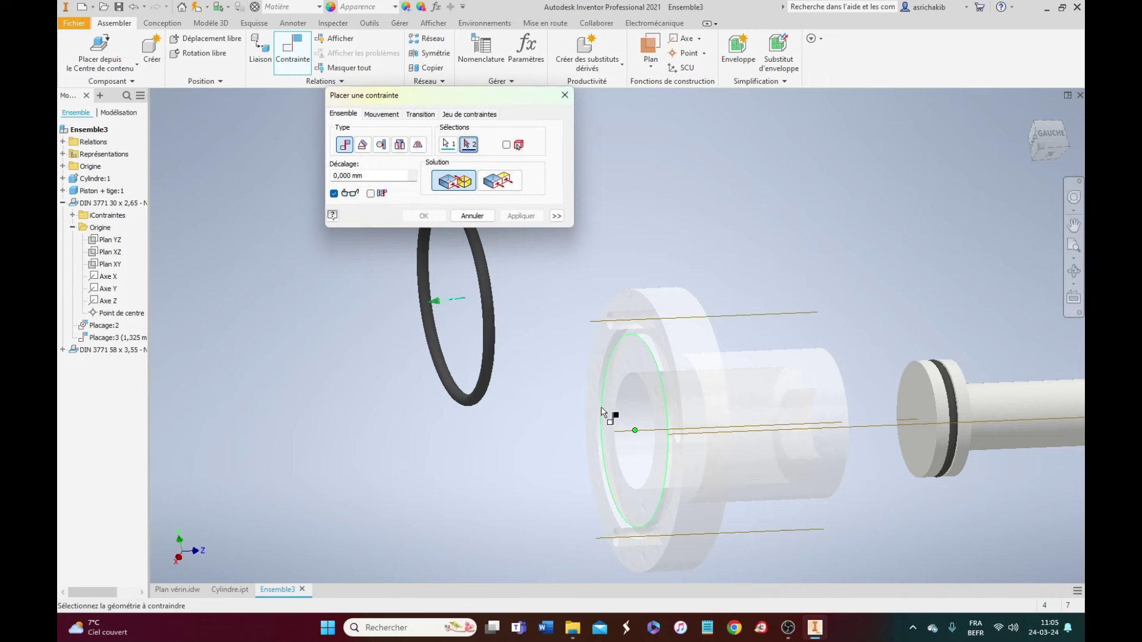
click(627, 425)
click(426, 216)
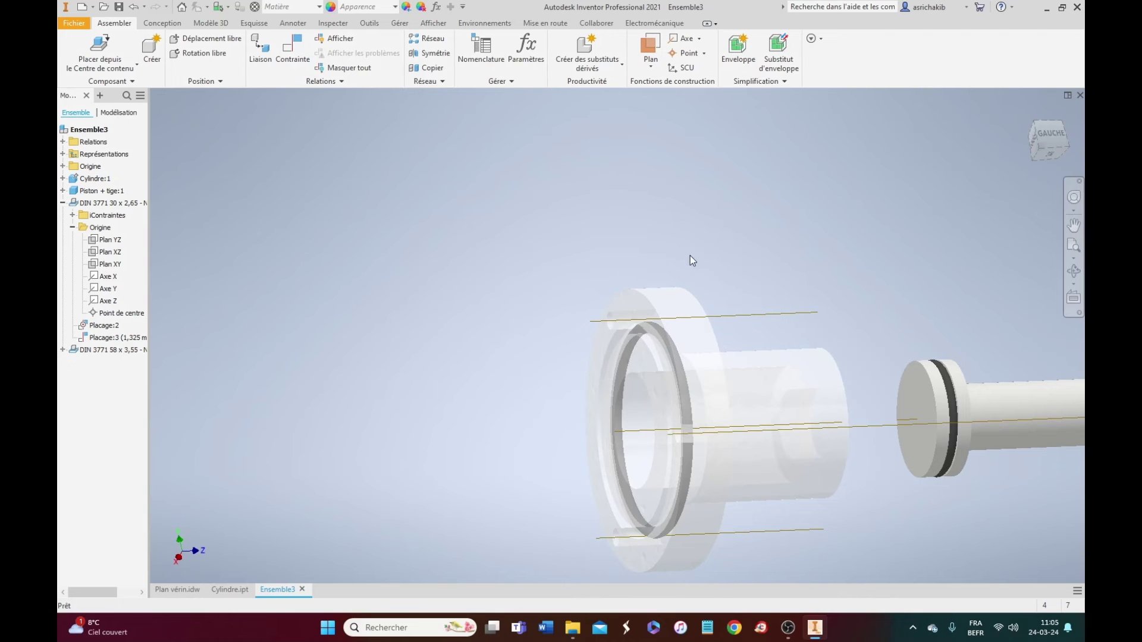
Step: Hide the Cylindre:1 component so the 58 x 3,55 O-ring can be grabbed on its own
scroll(690, 381, up, 3)
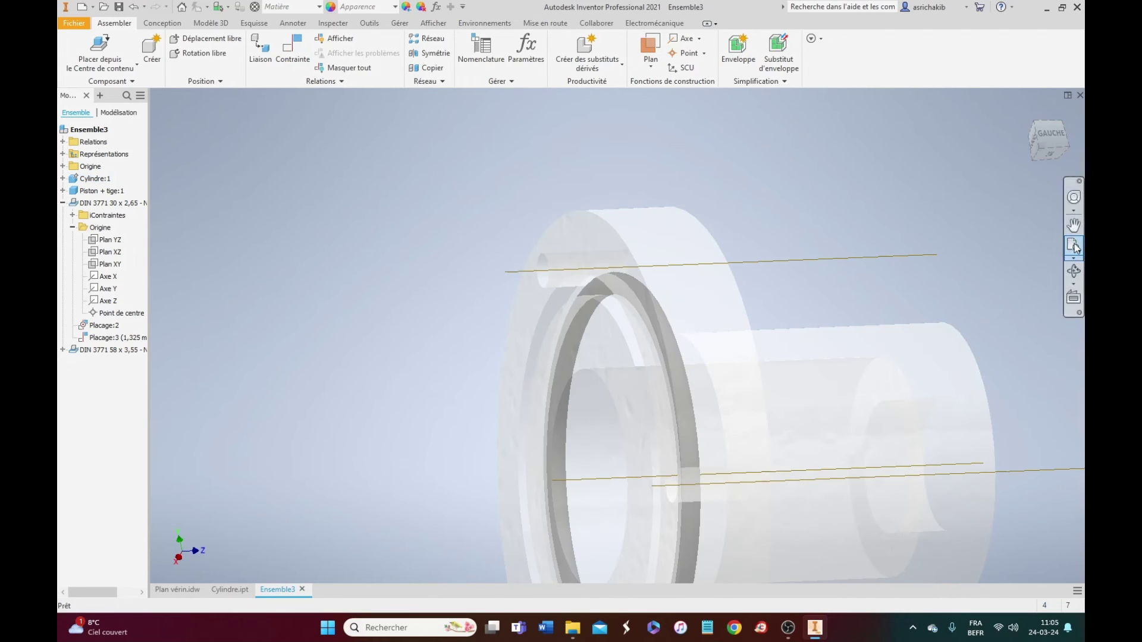
click(1074, 272)
mouse_move(625, 378)
mouse_down()
mouse_move(591, 398)
mouse_move(617, 423)
mouse_move(661, 398)
mouse_move(699, 425)
mouse_move(642, 375)
mouse_up()
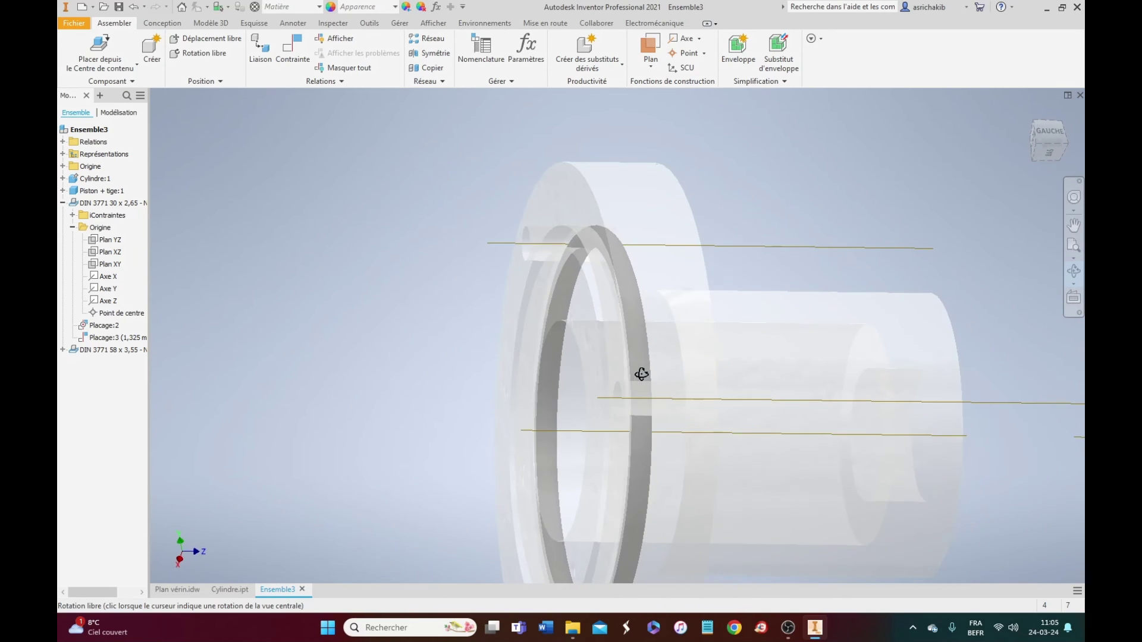
right_click(673, 372)
click(690, 408)
click(628, 311)
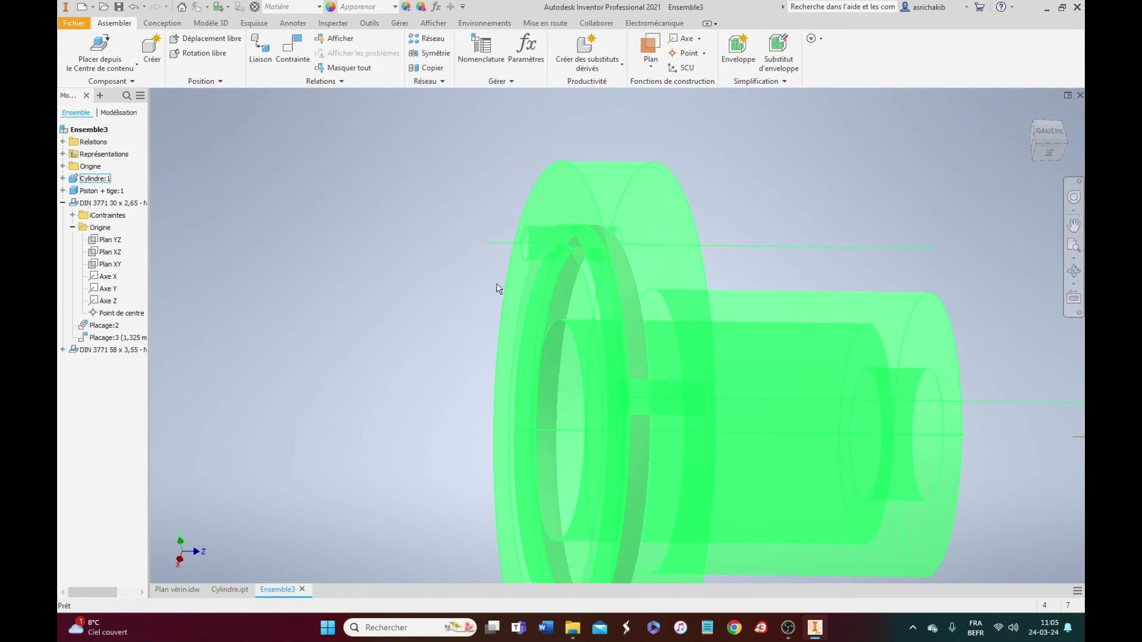
click(248, 306)
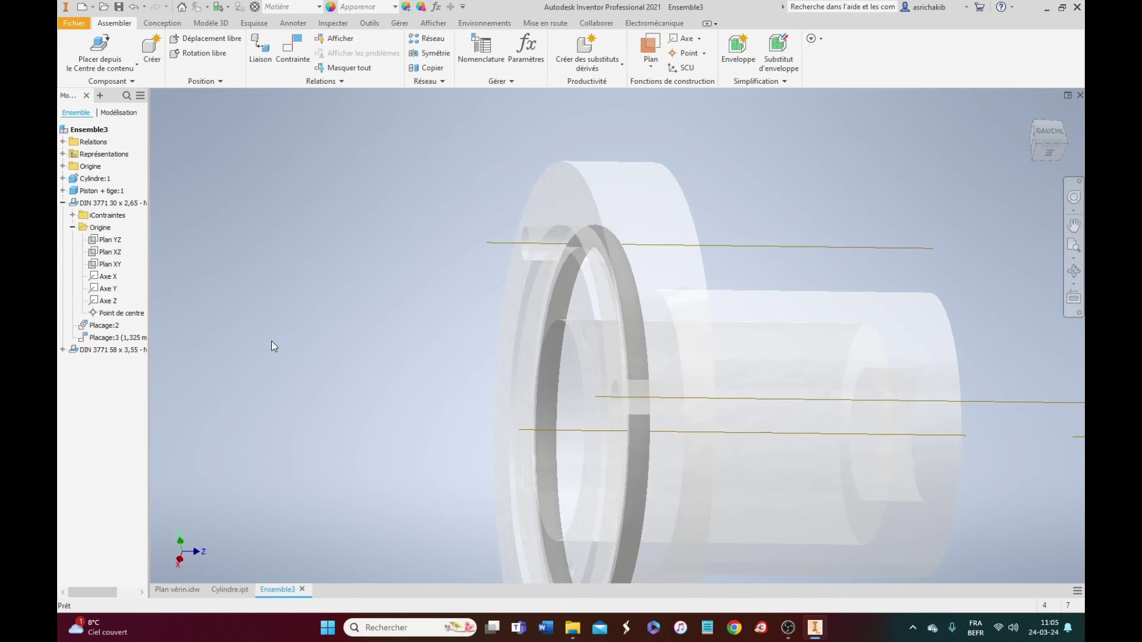
right_click(84, 182)
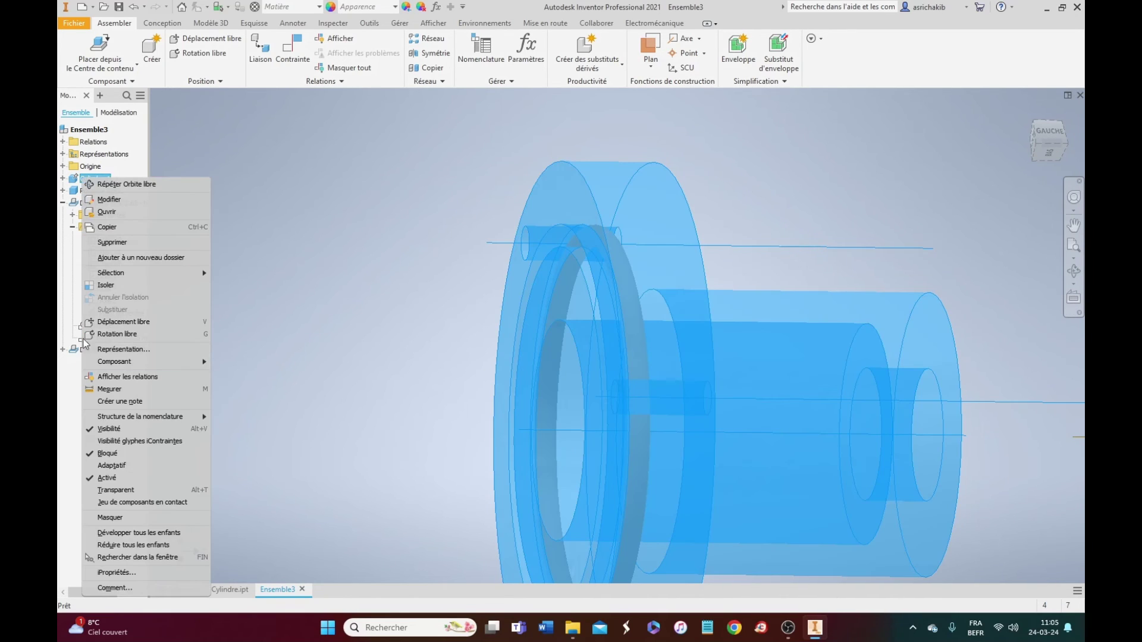
click(119, 430)
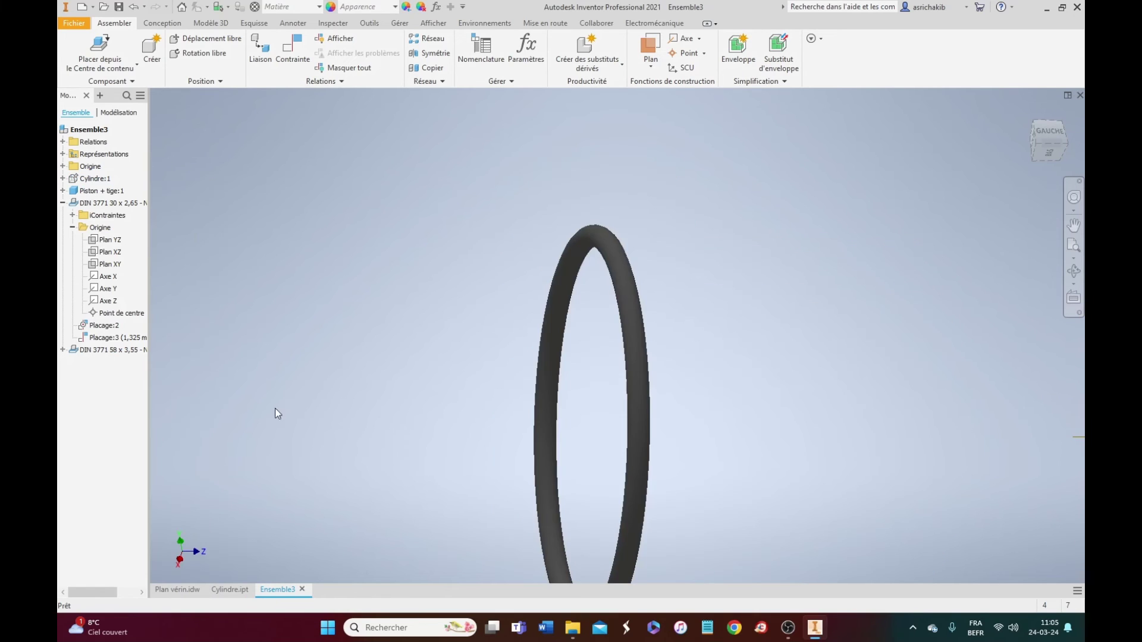
Step: Slide the 58 x 3,55 O-ring along its axis clear of the flange and make the cylinder visible again
drag(619, 265, 308, 322)
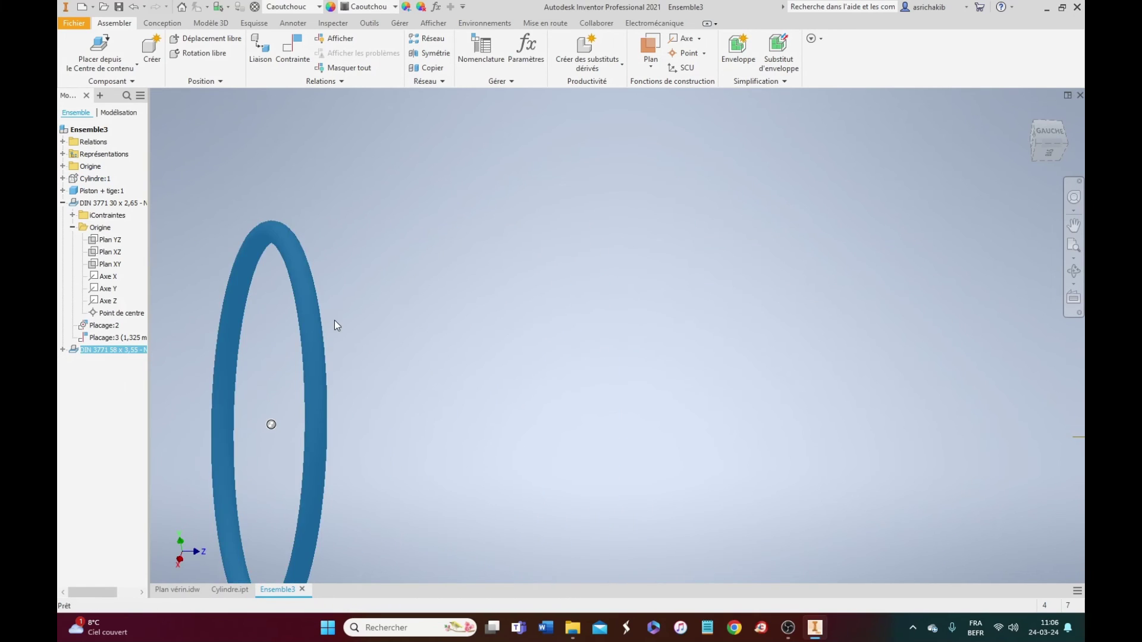
right_click(85, 181)
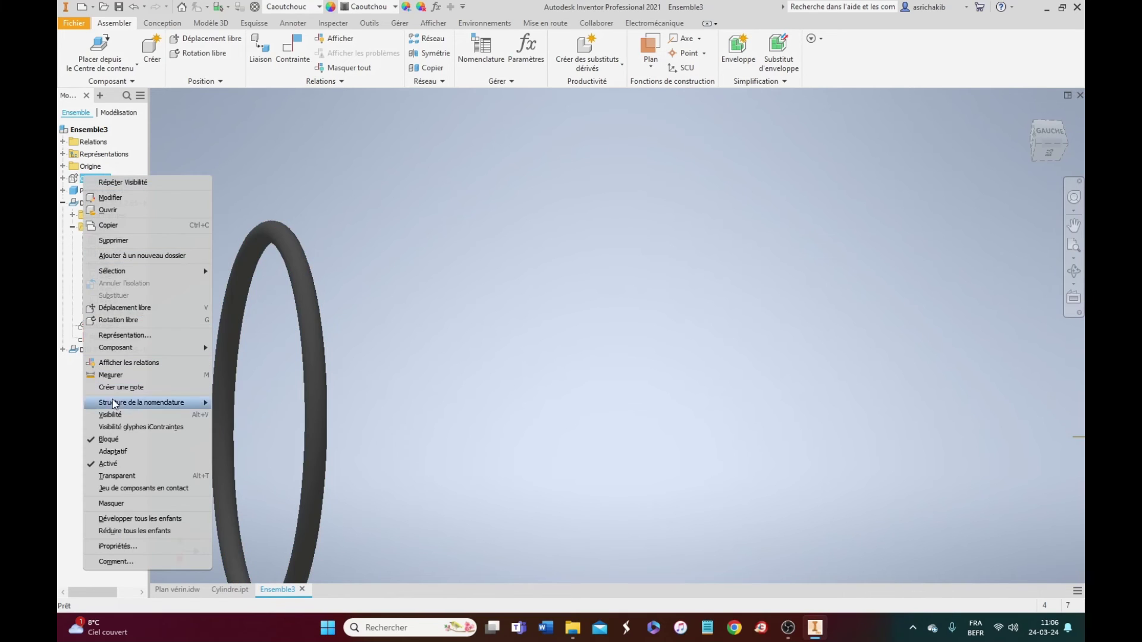
click(122, 409)
scroll(849, 210, down, 3)
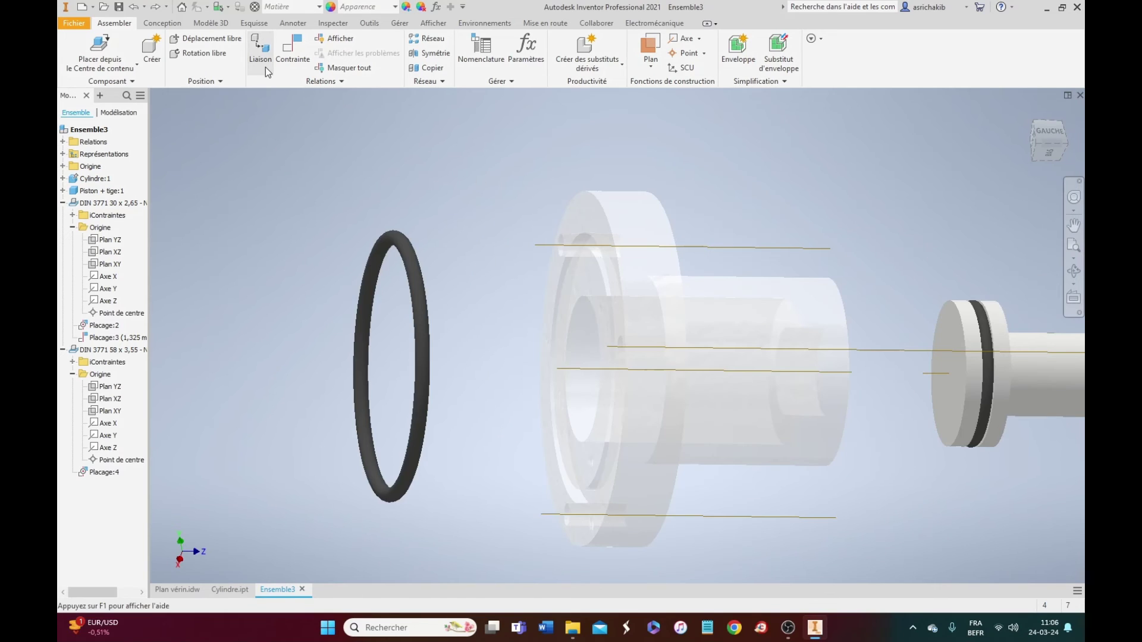
Step: Set up a flush constraint between the 58 x 3,55 O-ring's YZ origin plane and the floor of the cylinder flange's groove
click(291, 47)
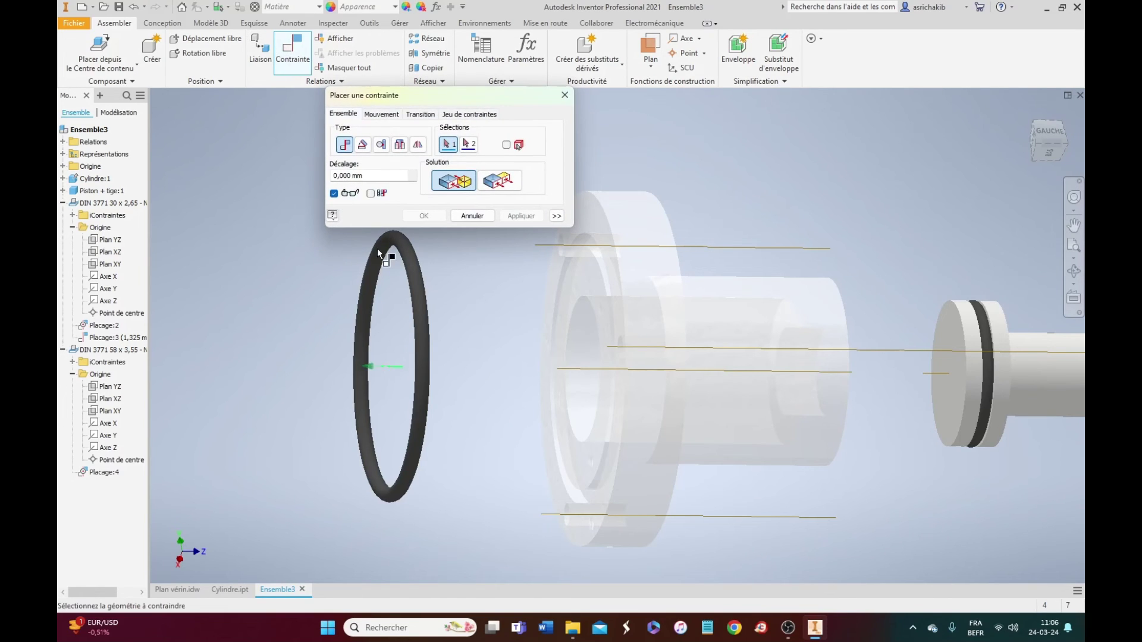
click(63, 351)
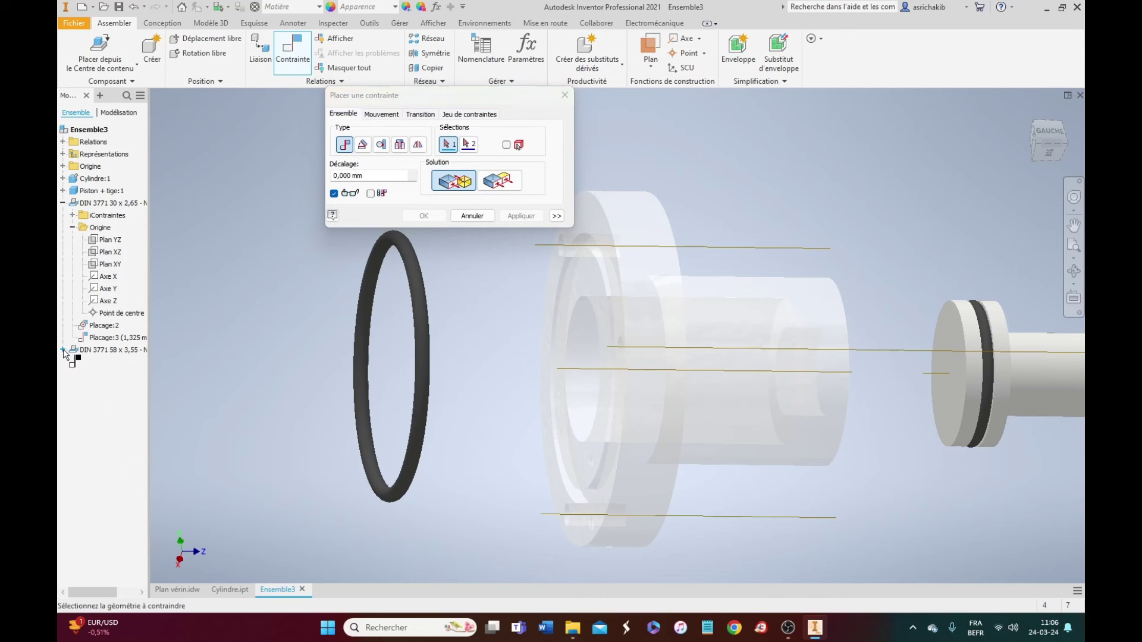
click(64, 351)
click(73, 375)
click(72, 375)
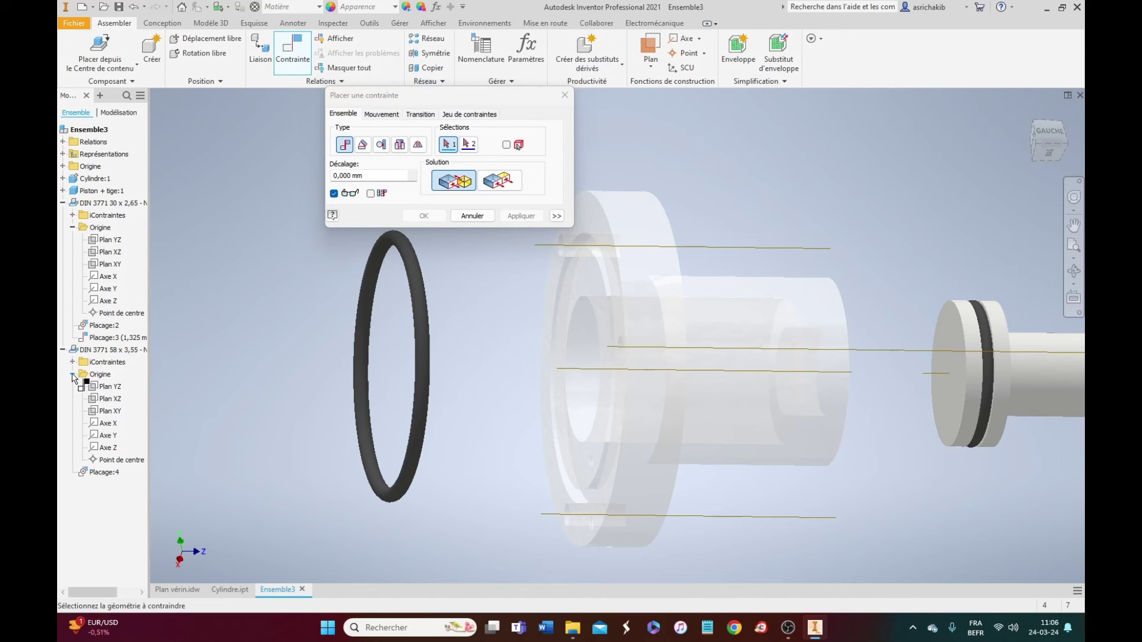
click(106, 387)
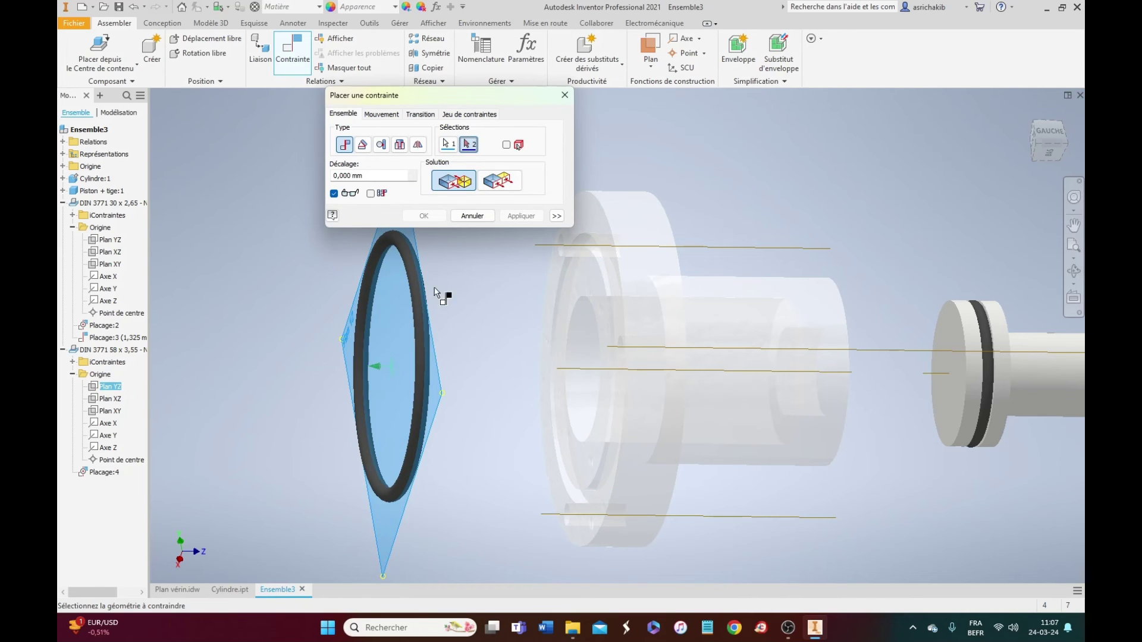
scroll(595, 247, up, 4)
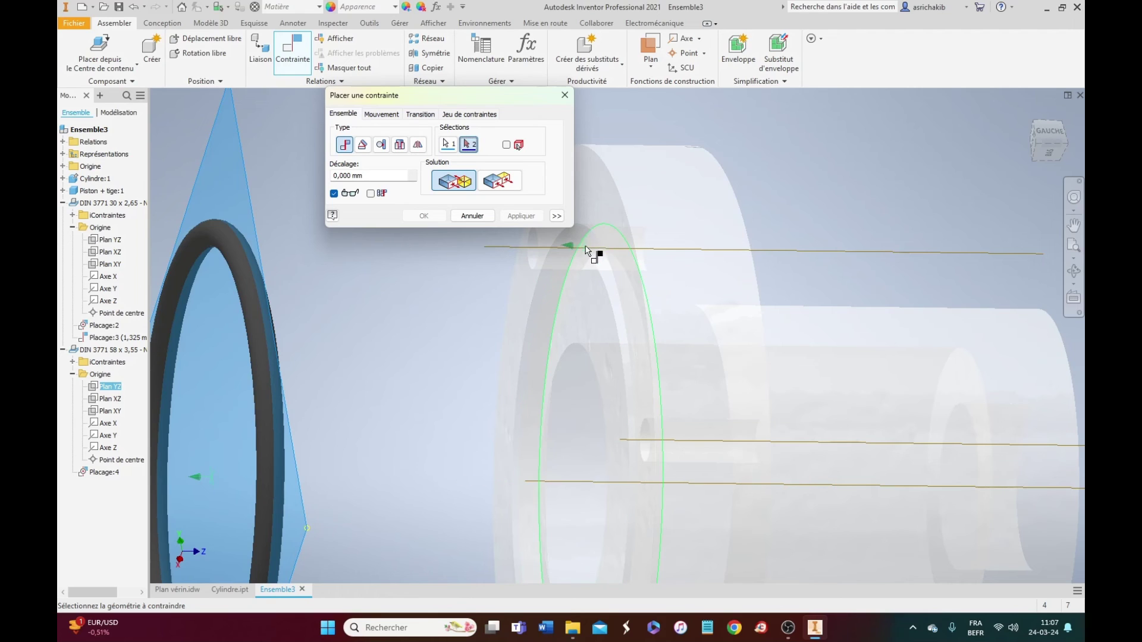
click(586, 249)
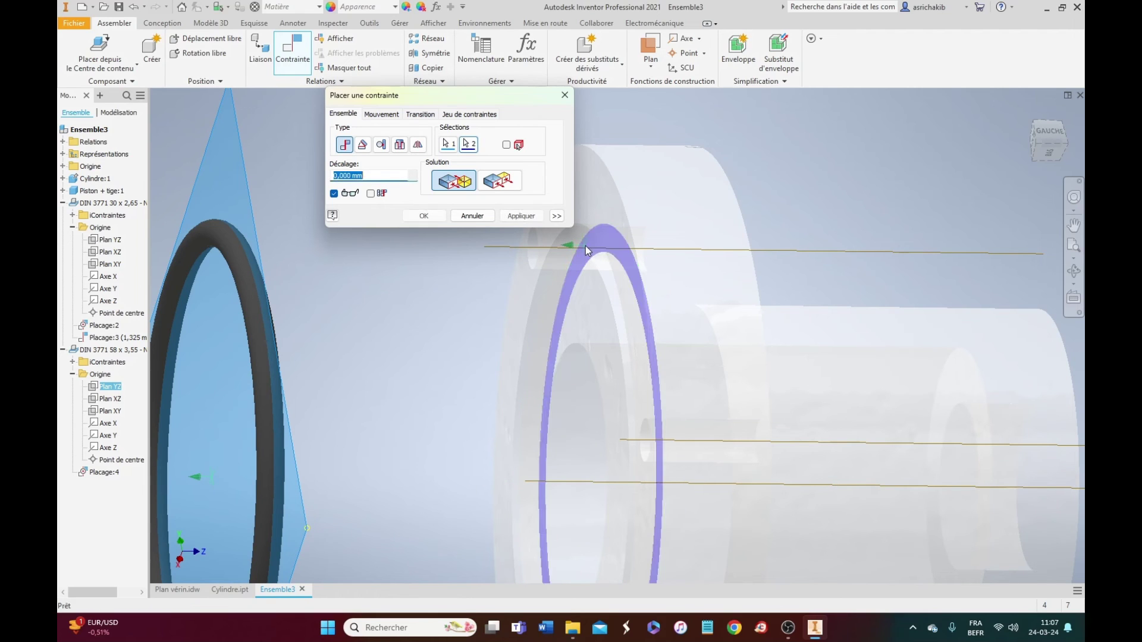
click(503, 181)
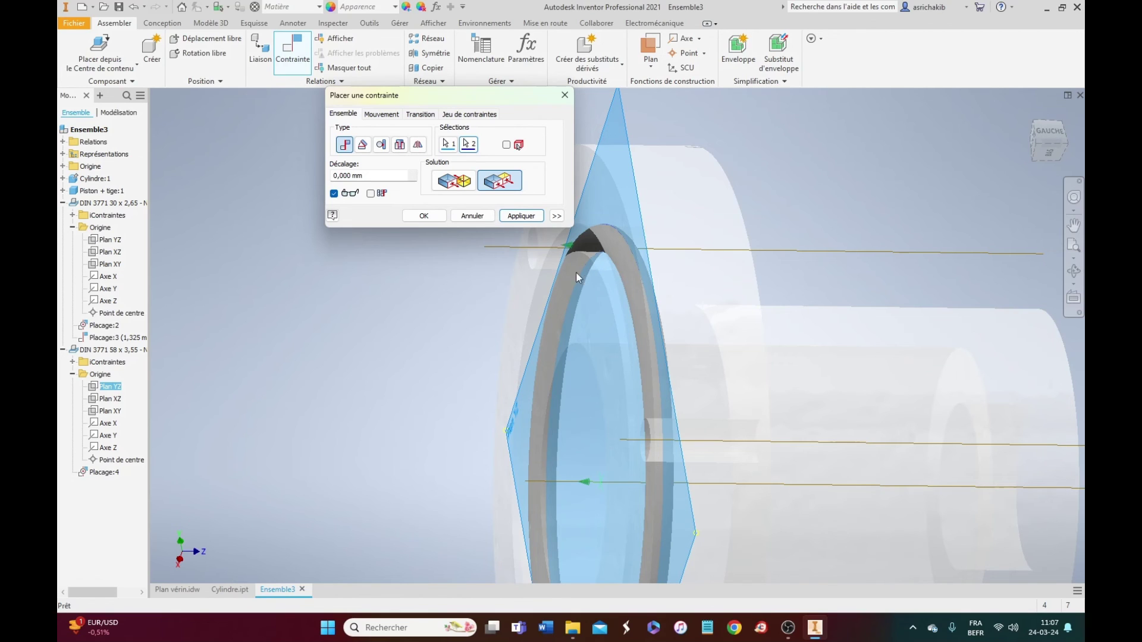
Step: Set the flush constraint's offset to -3.55/2 and apply it to seat the O-ring in the flange groove
drag(366, 173, 322, 182)
text(3.55/2)
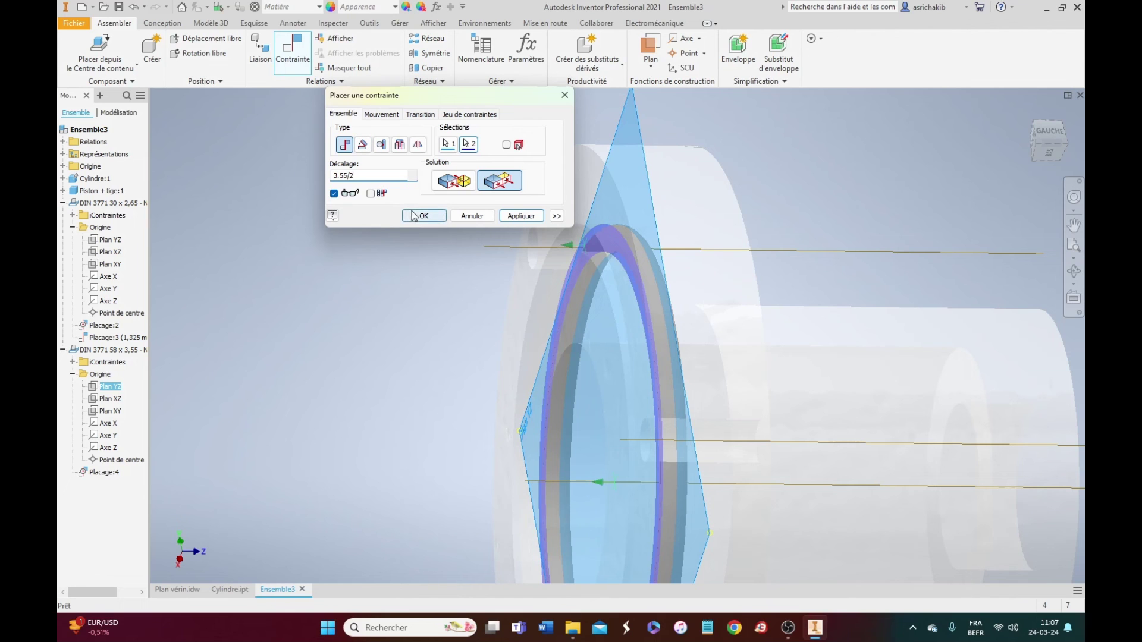
click(1074, 272)
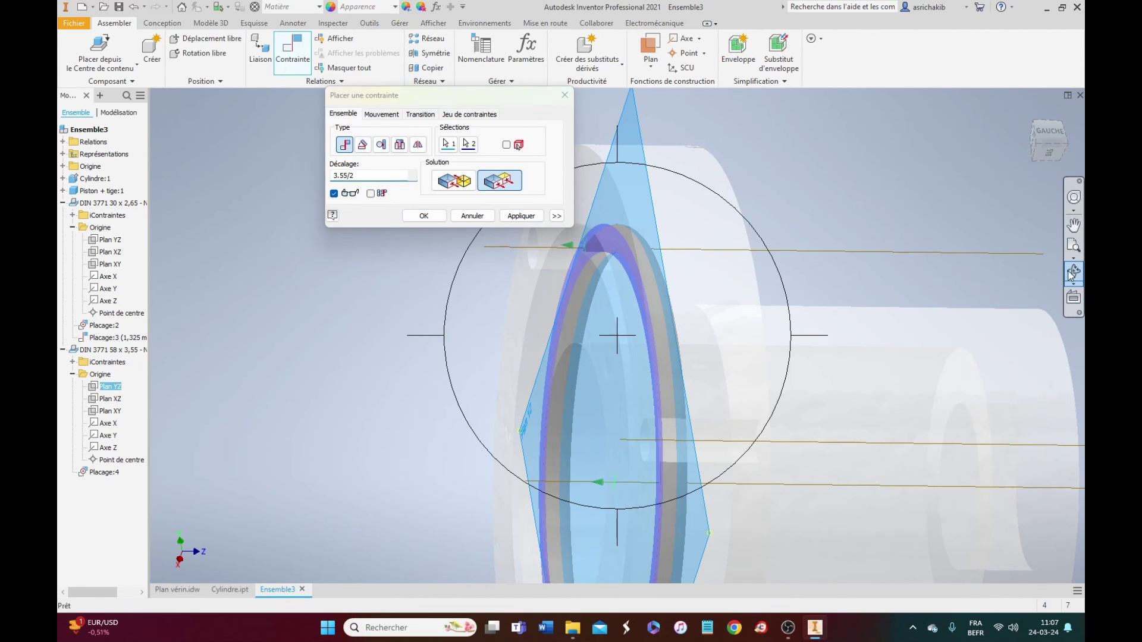
drag(567, 348, 554, 428)
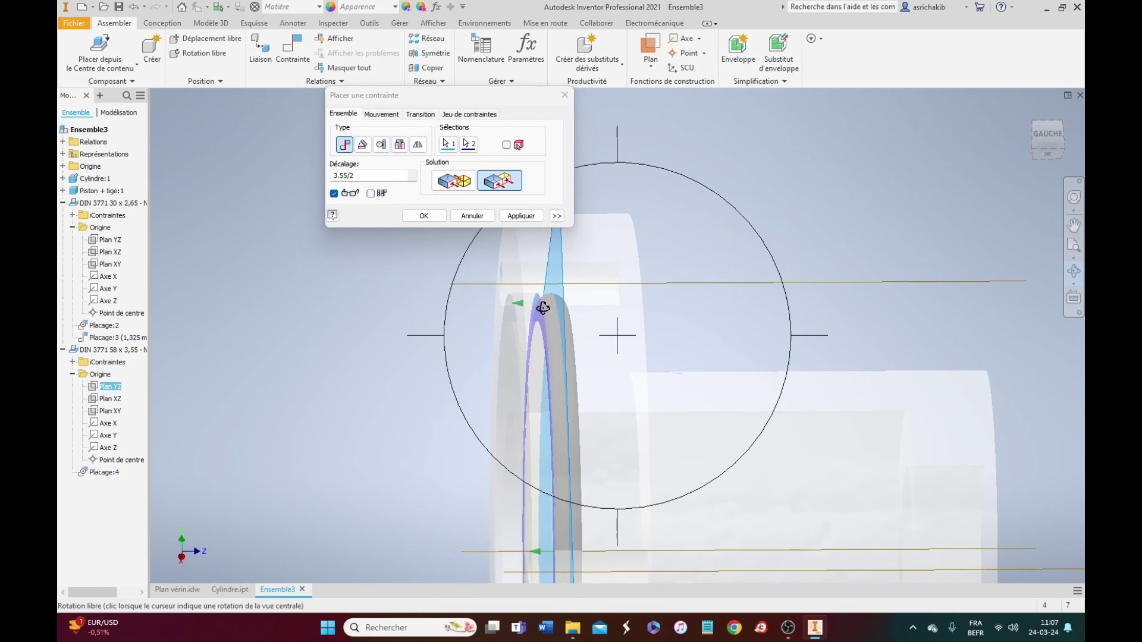
click(336, 175)
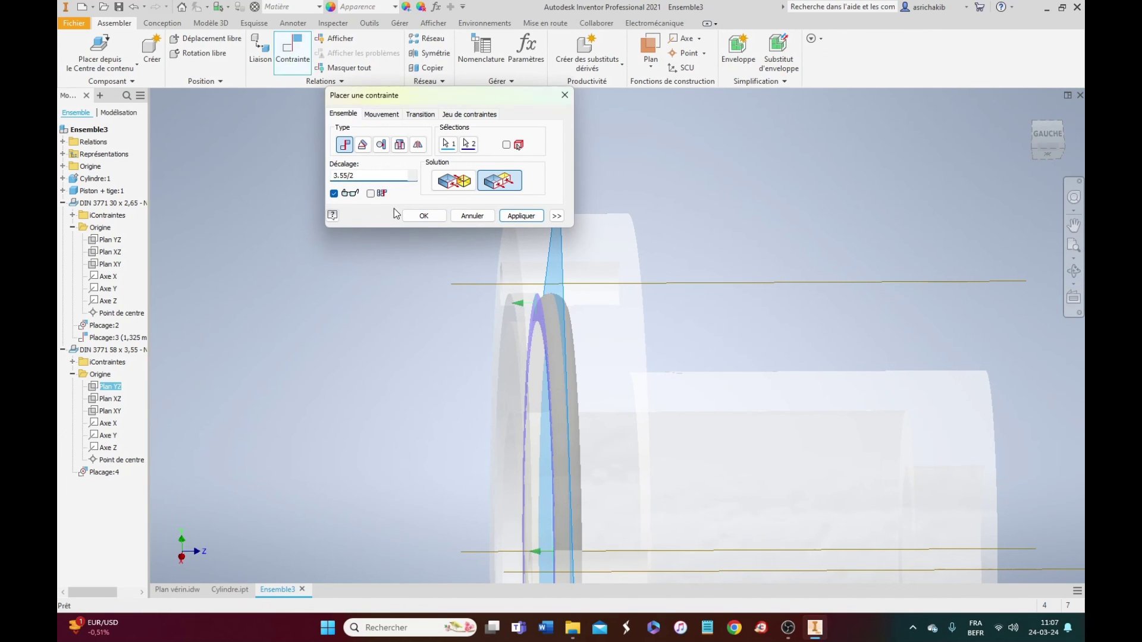
text(-)
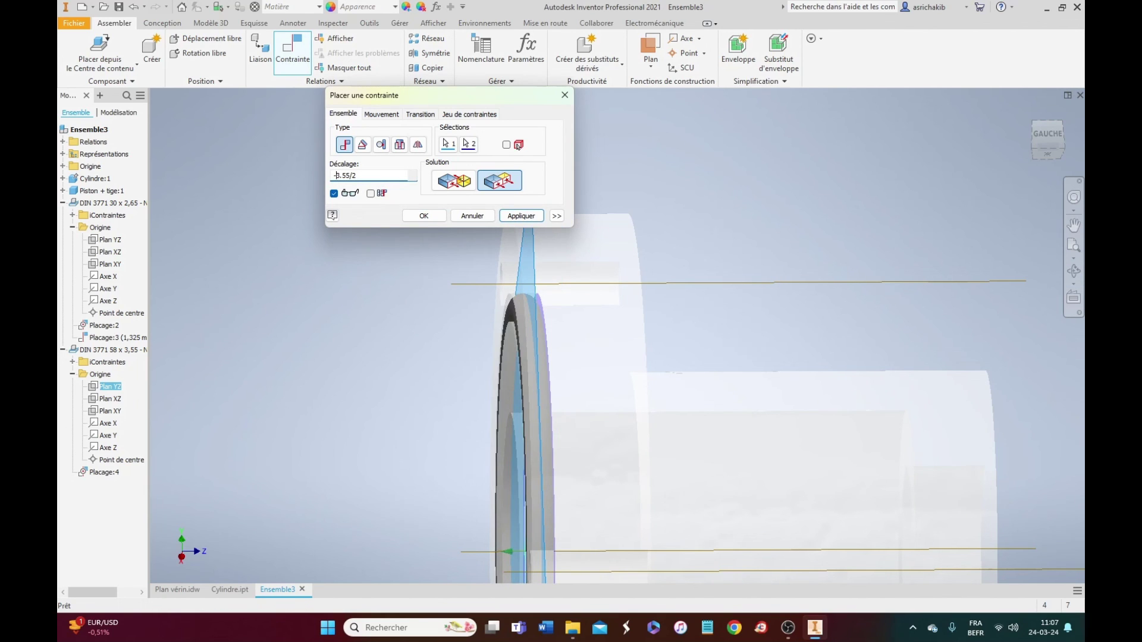
click(428, 216)
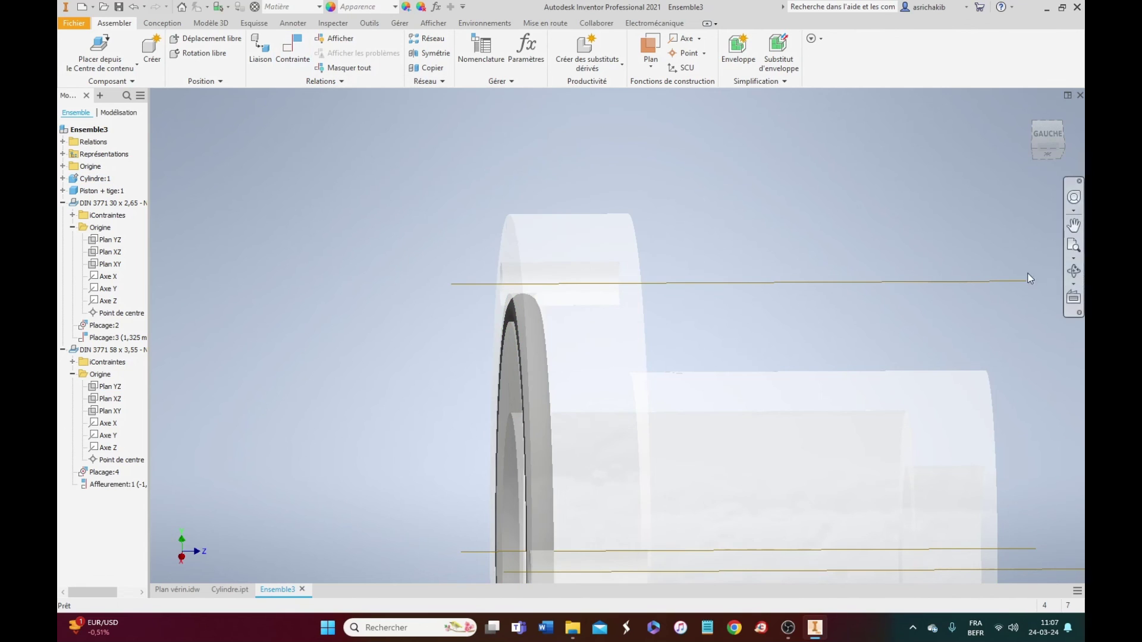
Step: Slide the piston and rod along their axis into the cylinder's bore
click(1074, 271)
drag(592, 329, 633, 331)
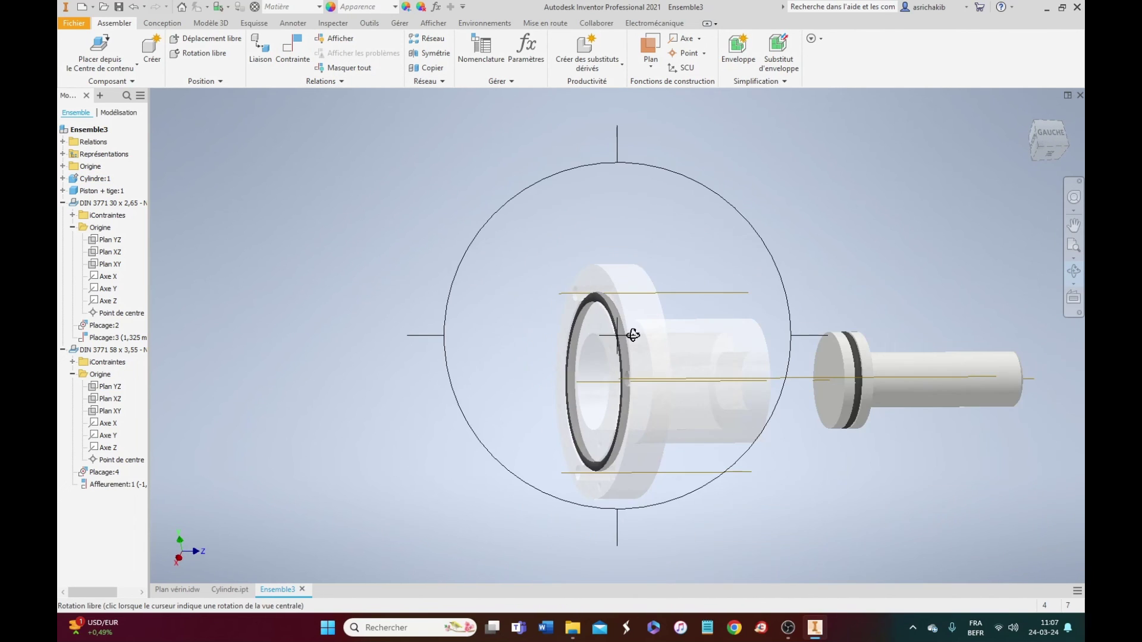
right_click(770, 254)
click(825, 252)
click(995, 370)
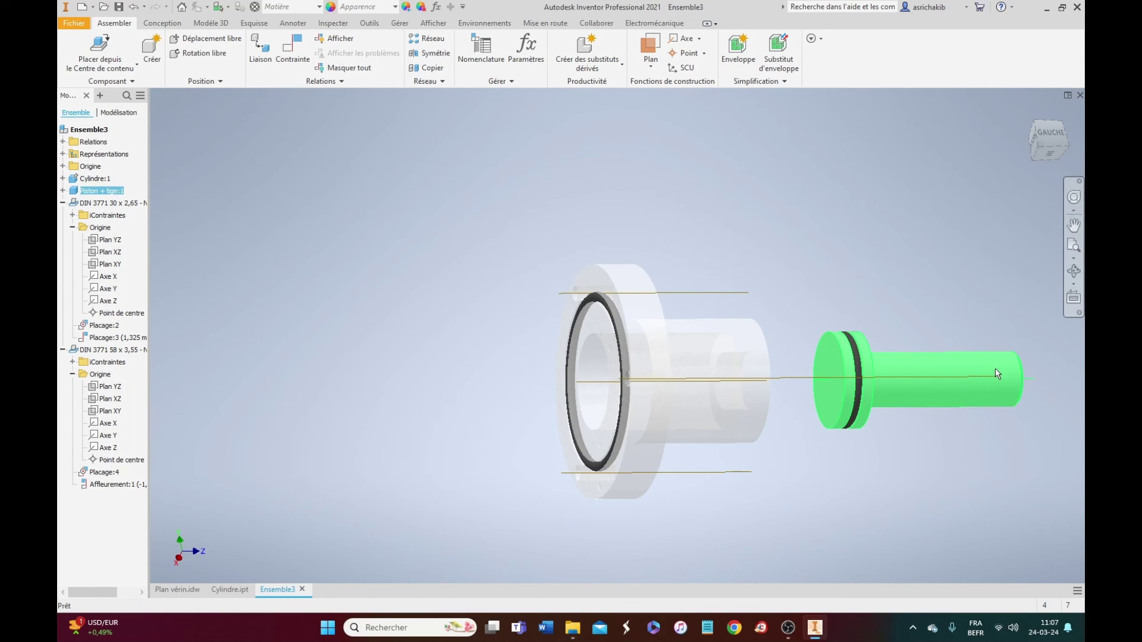
drag(995, 369, 829, 374)
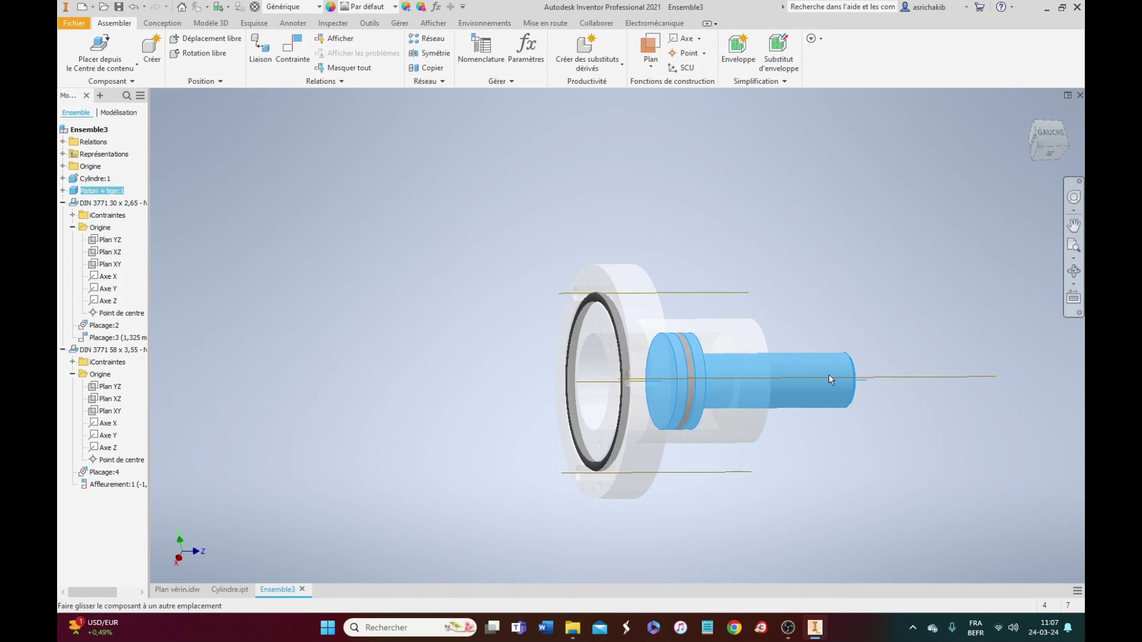
Step: Viewing the assembly from the side, move the piston further along the bore toward the flange
click(1074, 272)
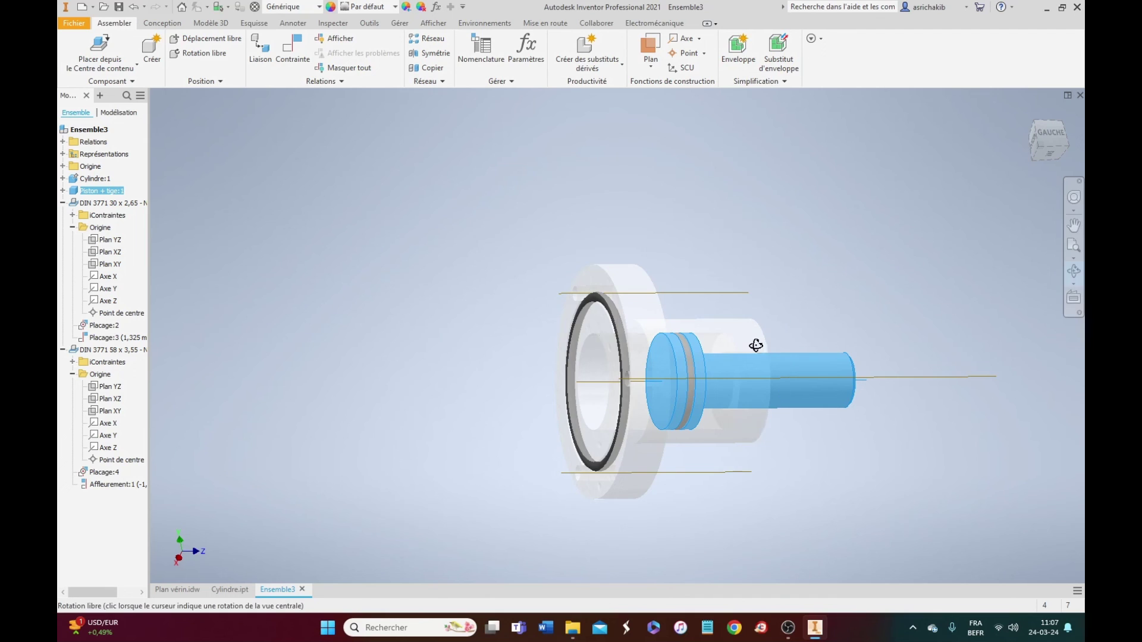
drag(755, 345, 703, 409)
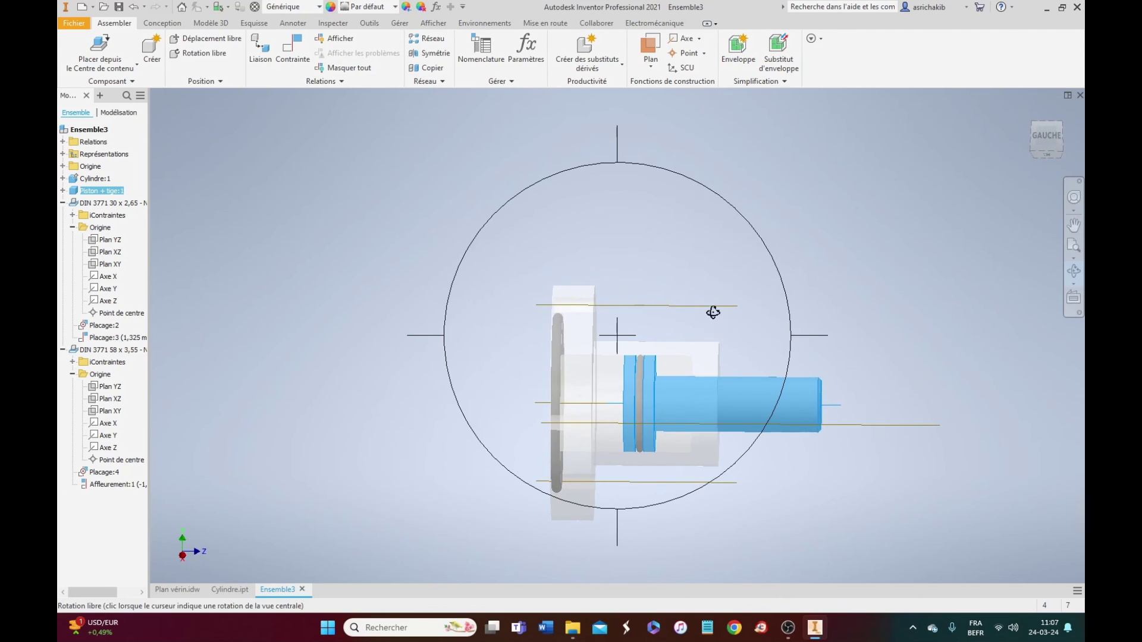
right_click(713, 312)
click(758, 277)
mouse_move(783, 398)
mouse_down()
mouse_move(721, 395)
mouse_move(783, 398)
mouse_up()
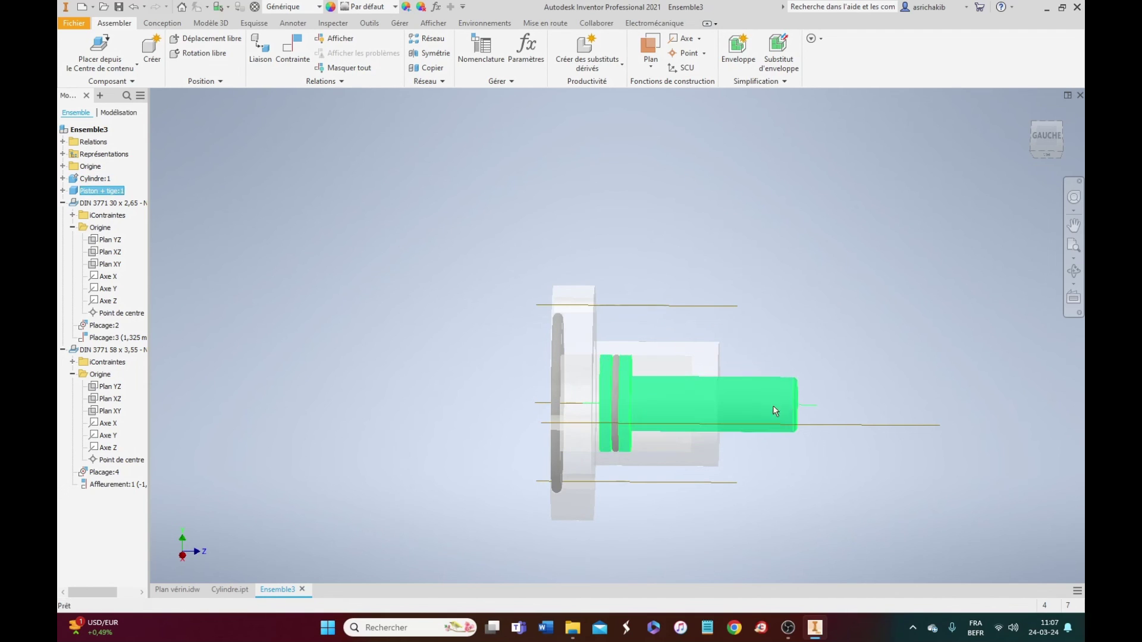
click(883, 320)
Step: Examine the assembled cylinder, piston and both O-rings from an oblique angle
click(1074, 271)
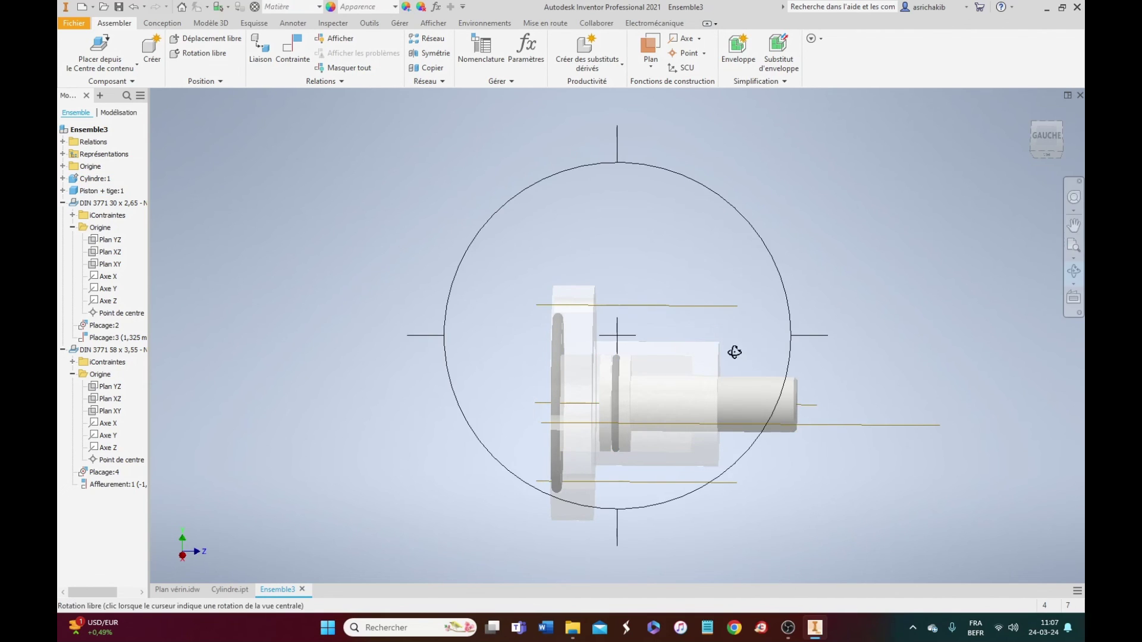
drag(734, 352, 675, 434)
drag(637, 289, 642, 333)
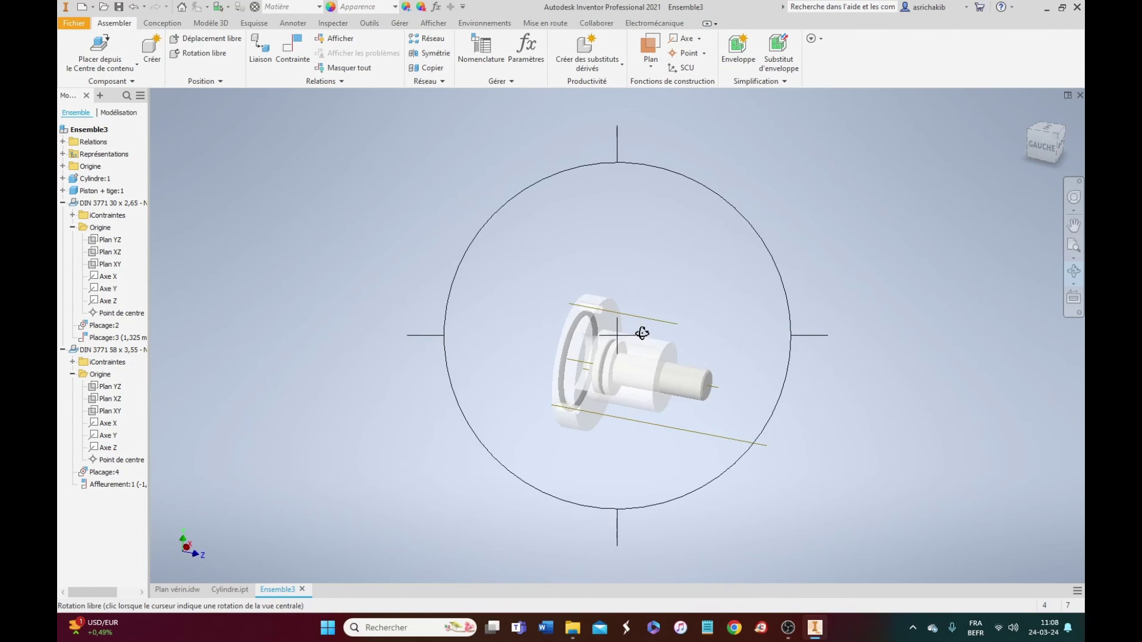
scroll(641, 333, up, 3)
right_click(678, 249)
click(725, 243)
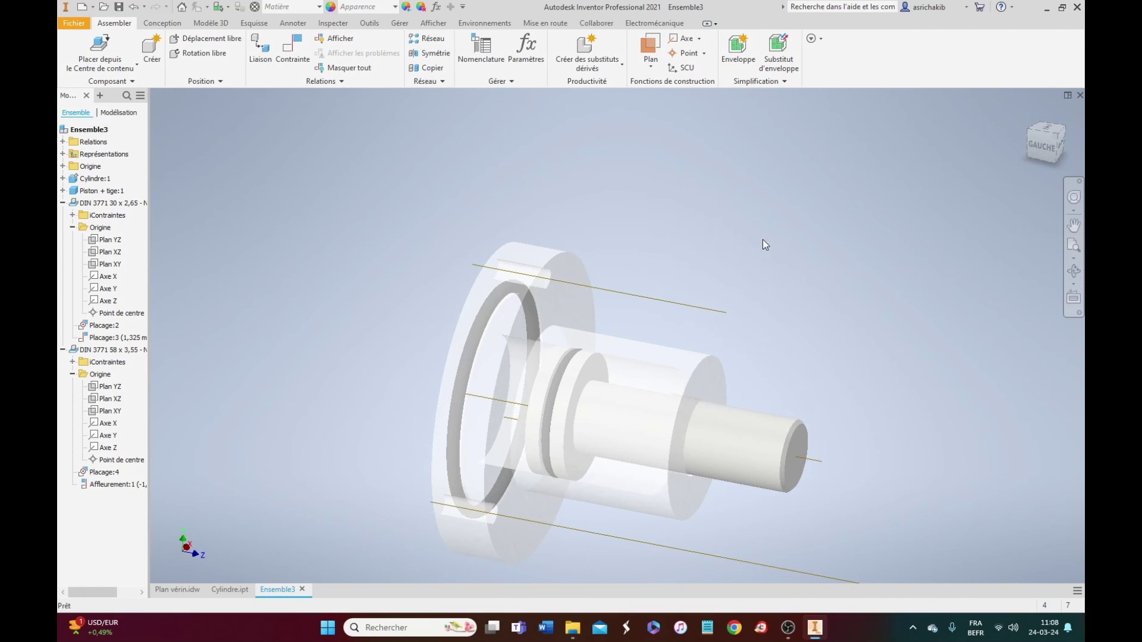